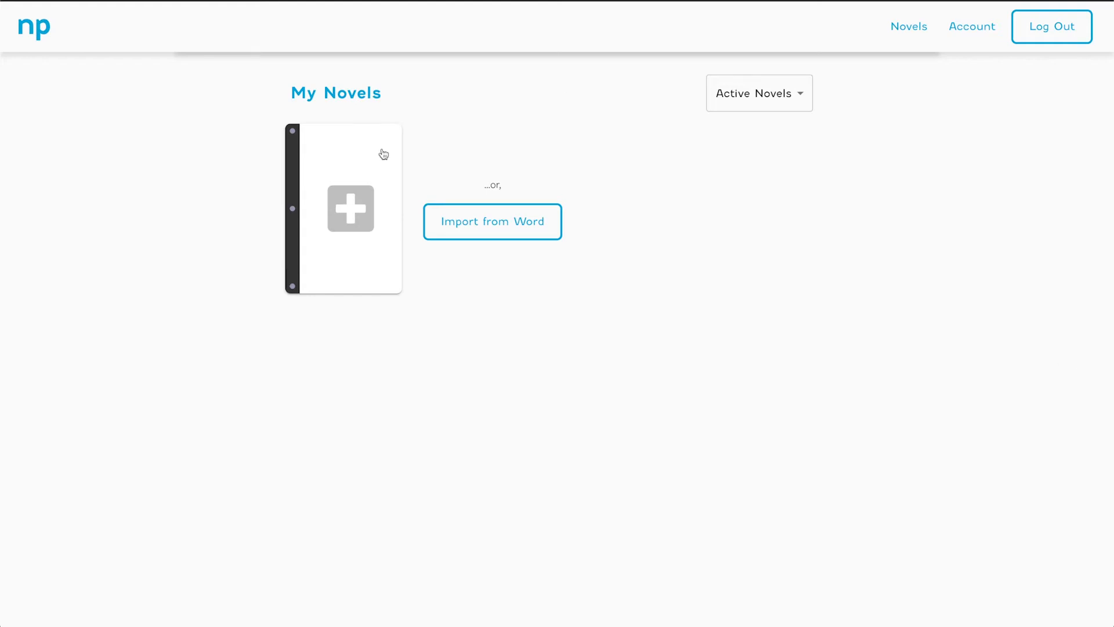
Create a new blank novel
click(336, 217)
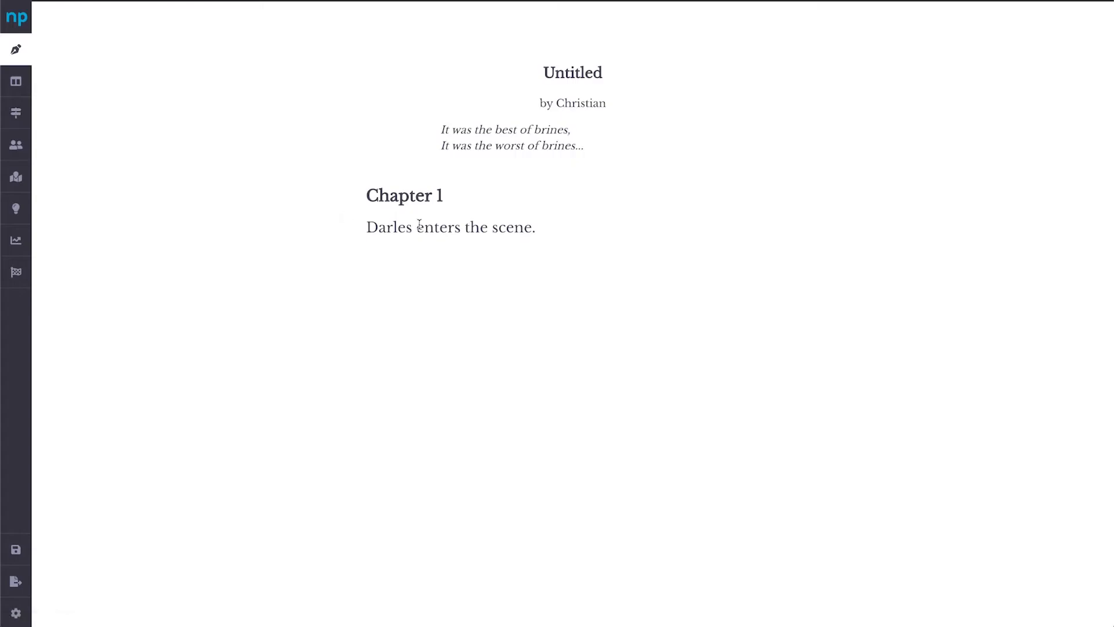
Try the spelling check by misspelling "scene" as "sceene" in the Chapter 1 sentence and accepting the suggestion "scene"
click(511, 227)
text(e)
click(557, 233)
mouse_move(526, 229)
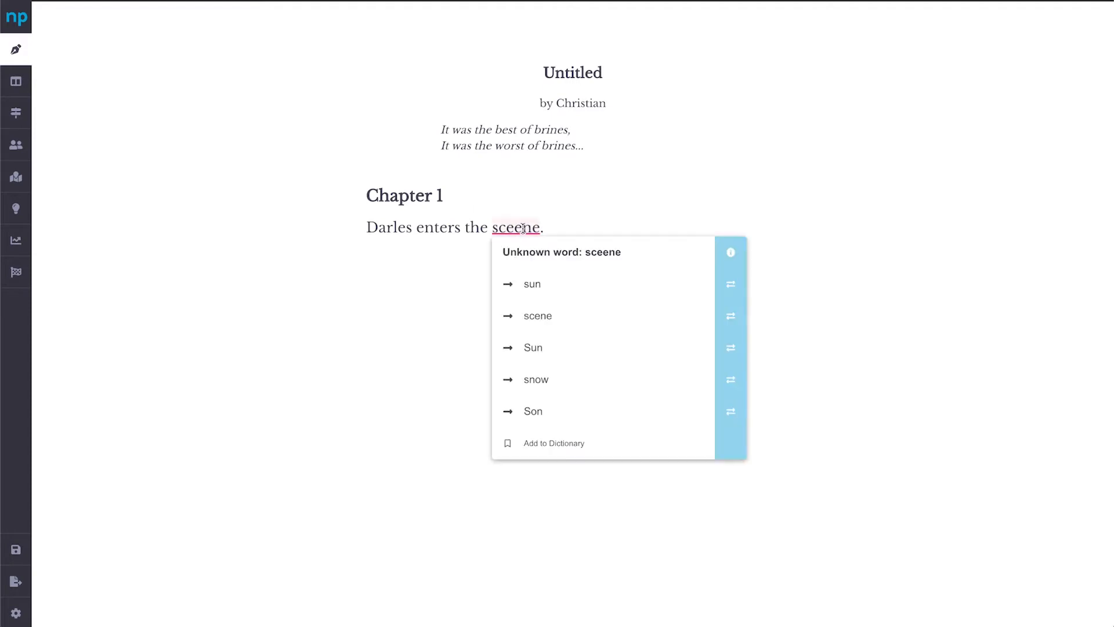
click(534, 316)
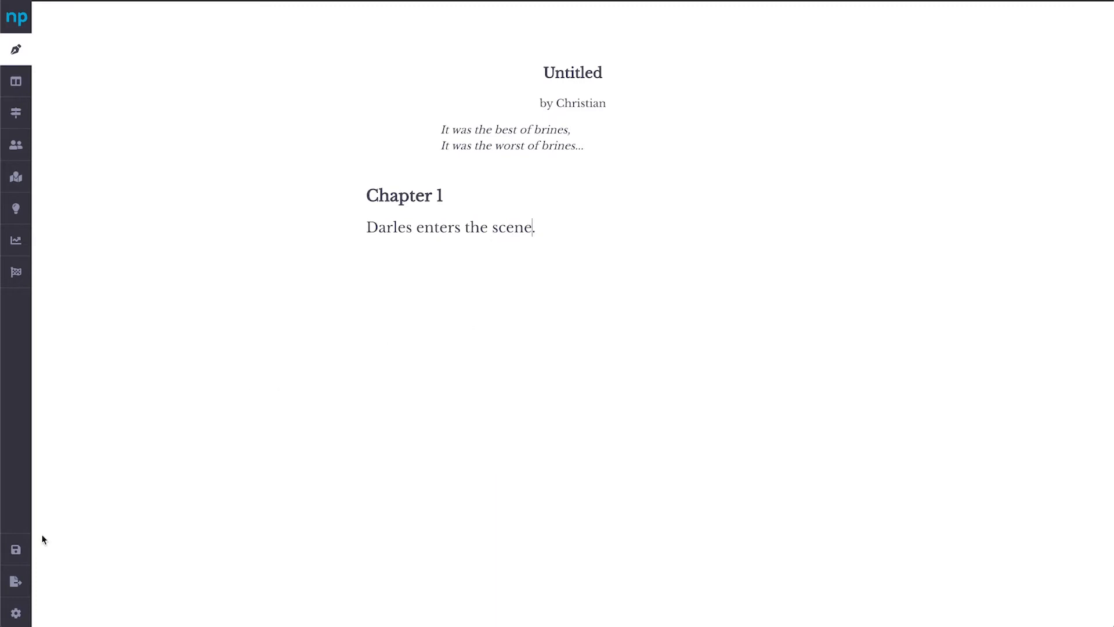
In the editor settings, turn off spelling, grammar and style suggestions and set spelling and grammar checking to Disabled
click(13, 612)
scroll(73, 530, down, 6)
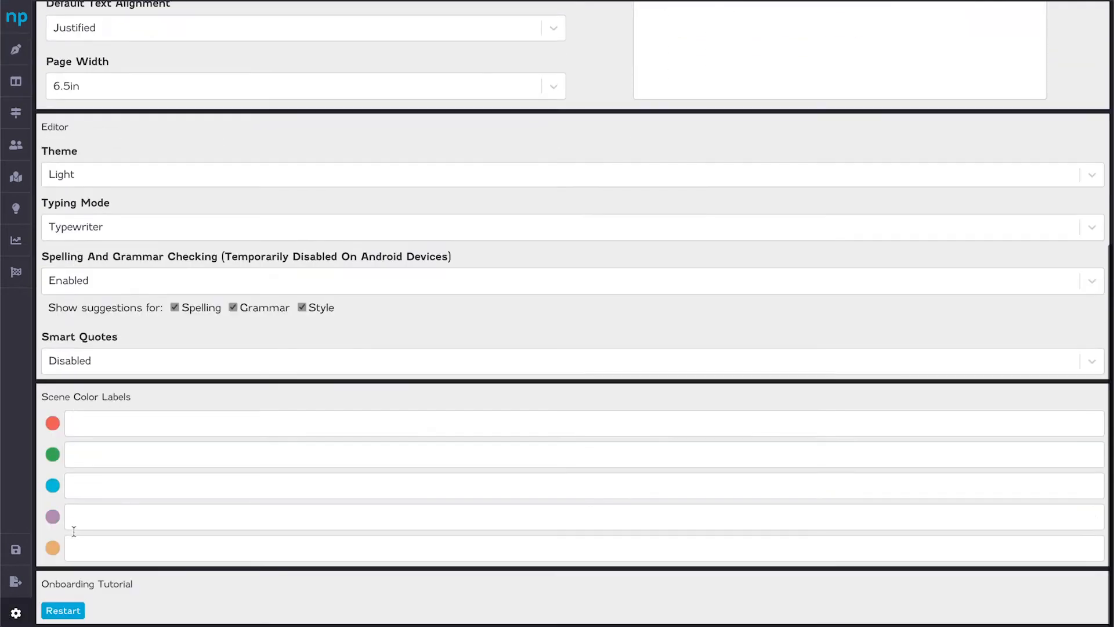
click(211, 308)
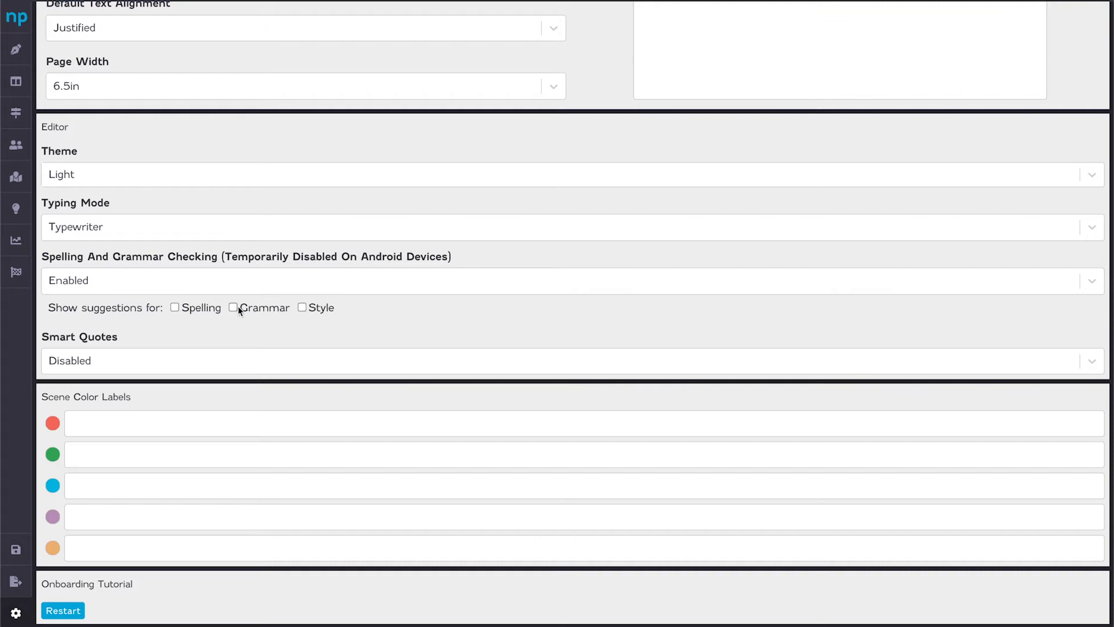
scroll(238, 305, up, 2)
click(174, 385)
click(119, 426)
Set the line spacing in the formatting settings to 2 lines
scroll(120, 425, up, 5)
click(96, 75)
click(80, 192)
Set the manuscript's font family to Helvetica, after trying Courier New, and the font size to 14 pt
click(80, 189)
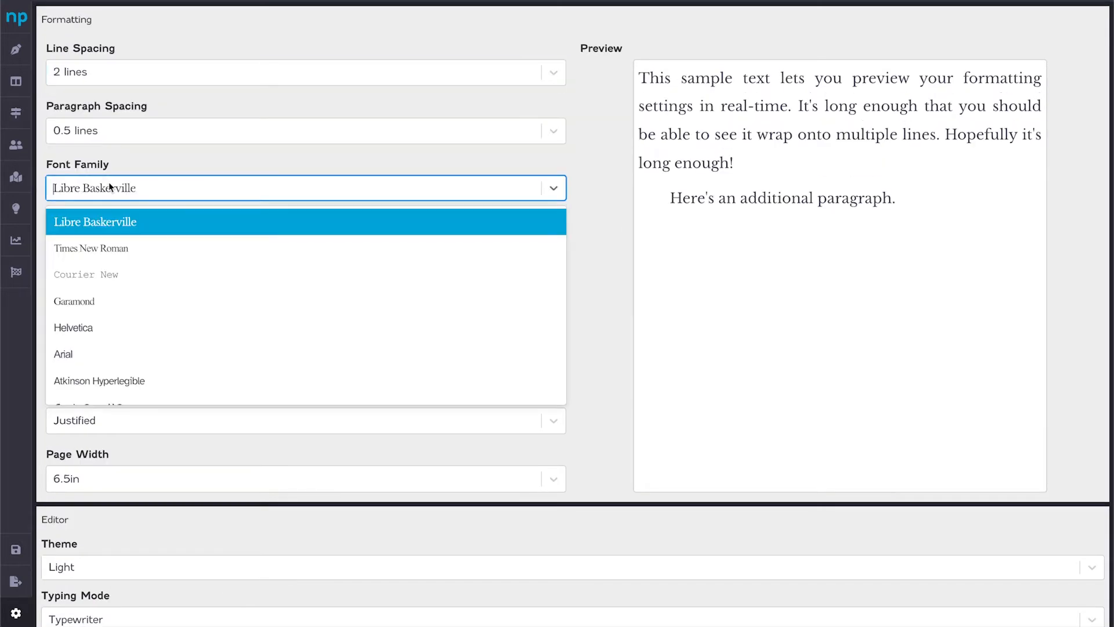
click(96, 275)
click(110, 187)
click(99, 326)
click(151, 250)
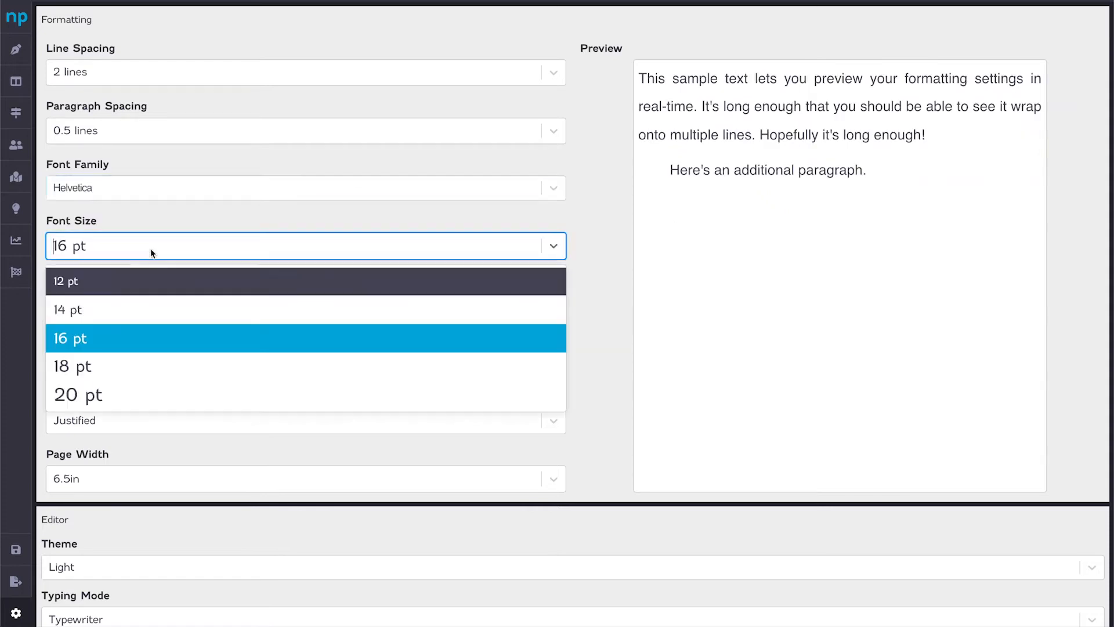
click(113, 312)
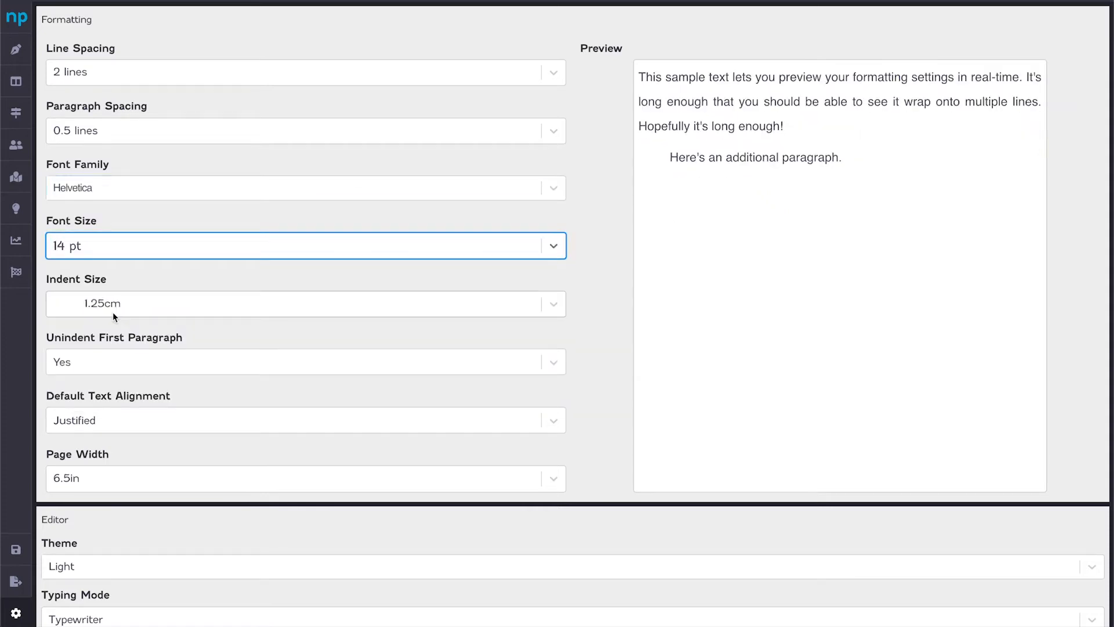
Title the novel "My New Novel" in the manuscript and append "from NovelPad :)" to the author line
click(14, 47)
double_click(573, 73)
text(My New Novel)
text( from NovelPad :))
Replace the epigraph with "This is a new novel all about writing in NovelPad." and, after a blank line, "I hope you enjoy it!"
drag(567, 146, 441, 129)
text(This is a new novel all about writing in NovelPad.)
key(Return)
key(Return)
text(I hope you enjoy it!)
Replace the Chapter 1 text with a paragraph on Gerald, heir to Geraldia, and the treason that spares only him and his mother, the Queen
drag(502, 246, 639, 195)
text(There once was a boy, a very smart boy, by the name of Gerald. He was once upon a time a member of the royal family, and heir to the throne of Geraldia - hence the name of his heritage. Unfortunately for Gerald, upon a fateful day a storm of treason, bloodshed, and villainy blew through the royal court)
click(773, 297)
text(upon a fateful day)
click(471, 320)
text(of treason, bloodshed, and villainy)
click(689, 413)
text(leaving not a soul alive save himself, and his)
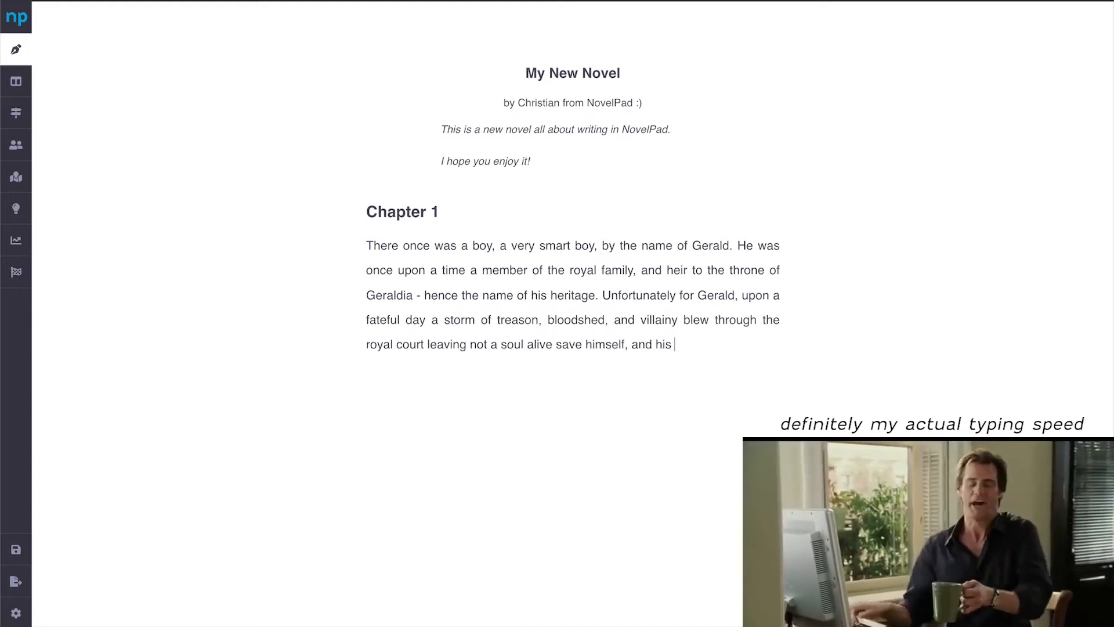
text( darling mother, then Queen of Geraldia.)
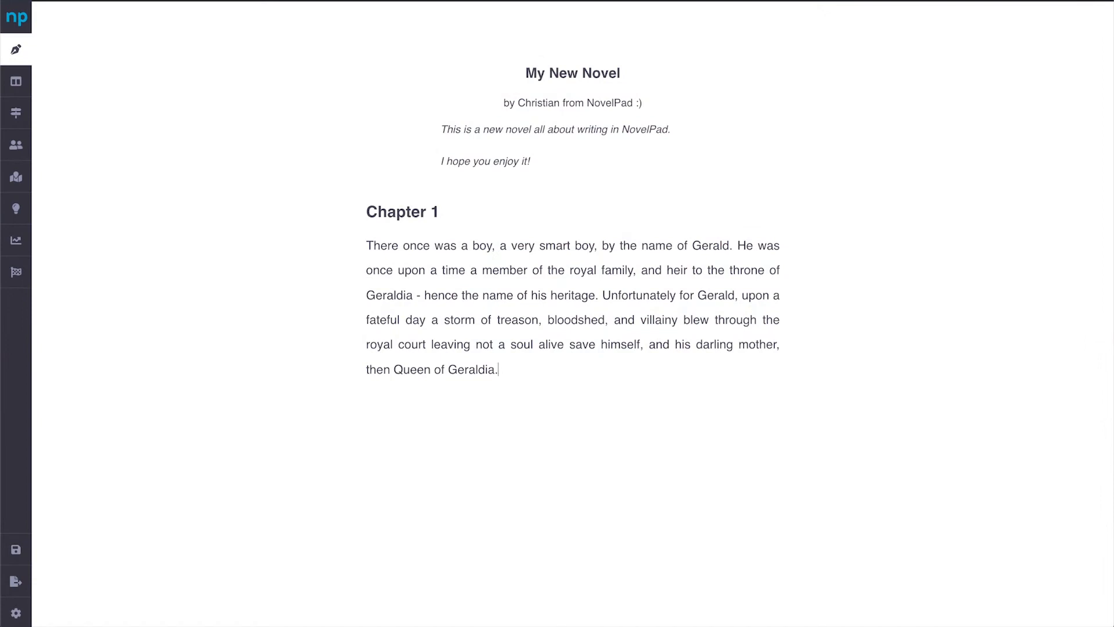
Add a new scene to Chapter 1 with a paragraph about the Caverns of Tempest, whose obsidian glass reveals a character's future and intentions
key(ctrl+Return)
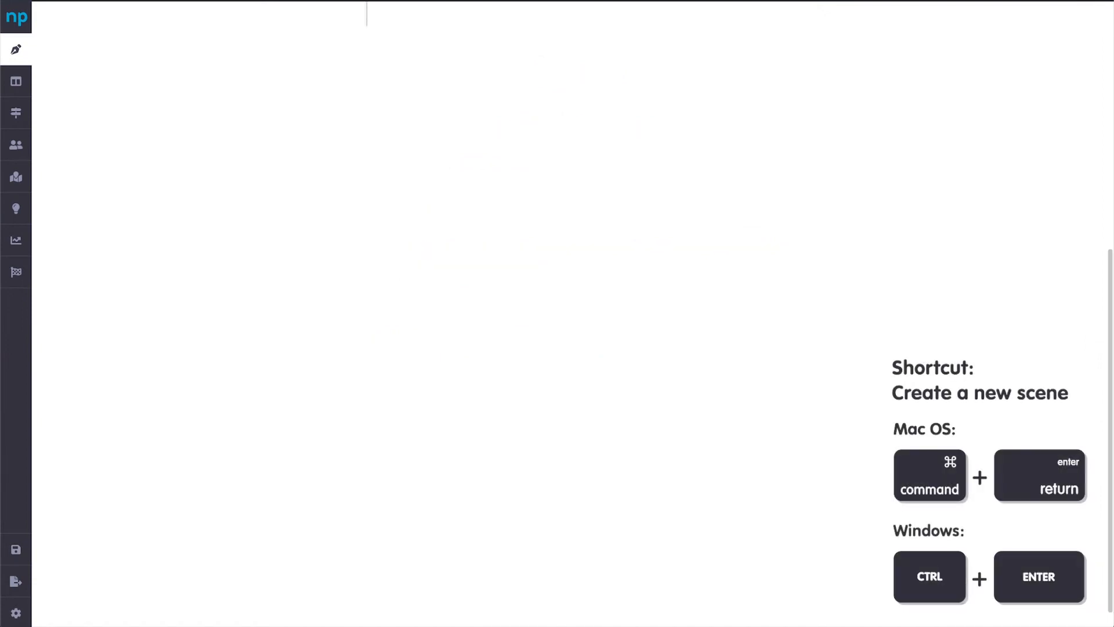
text(This is a new scene, I want to add a location called the Caverns of Tempest where there are a bunch of volcanic section that)
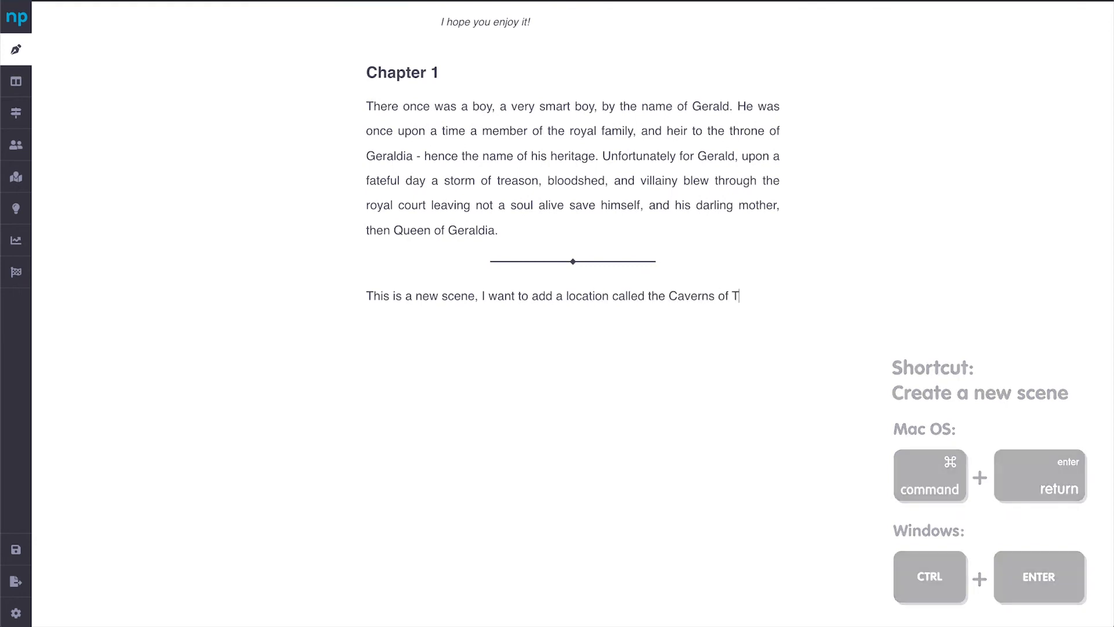
key(BackSpace)
key(BackSpace)
key(BackSpace)
key(BackSpace)
key(BackSpace)
text(s that have hardened into obsidian glass which can reveal a character's future and intentions. Something I'll bring into m)
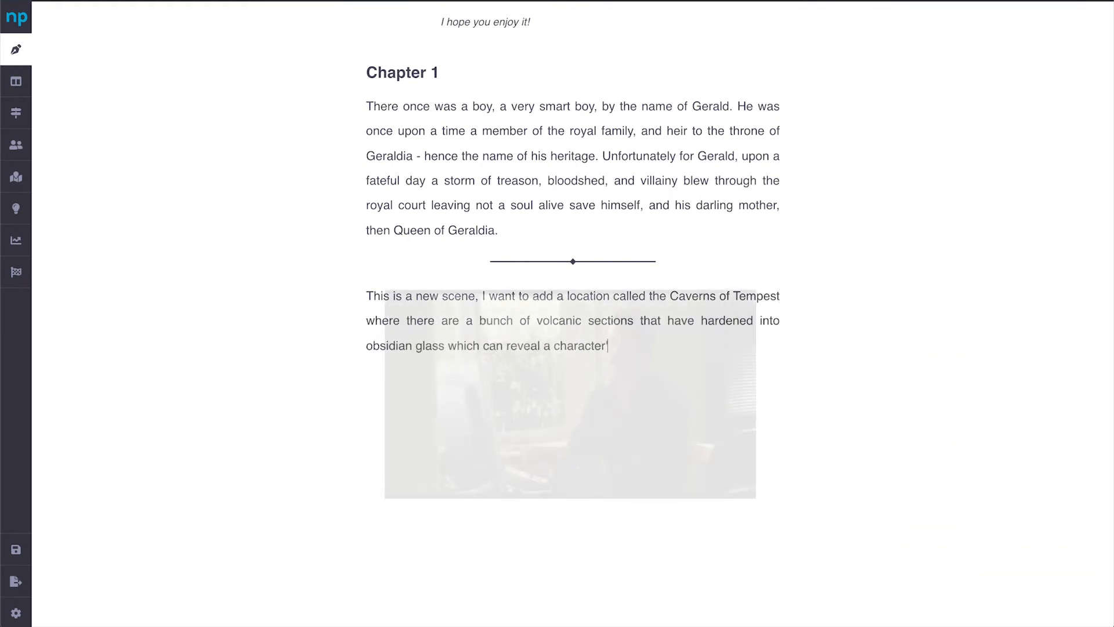
text(y pivotal plot point later.)
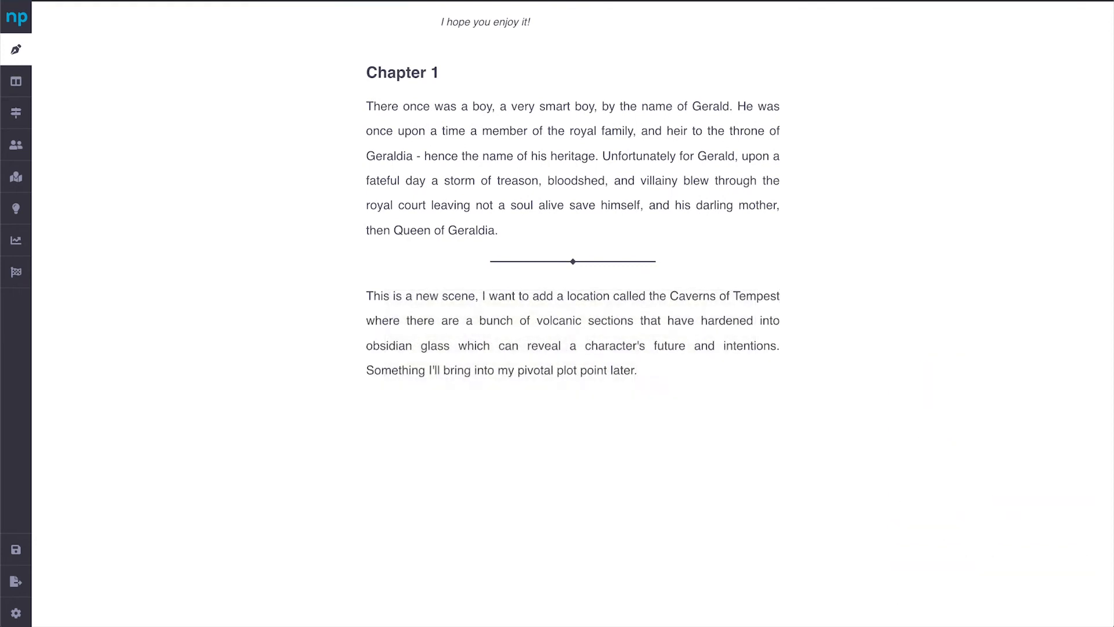
In the chapter overview, rename the untitled scene "The Caverns of Tempest" and give it the red color label
click(19, 96)
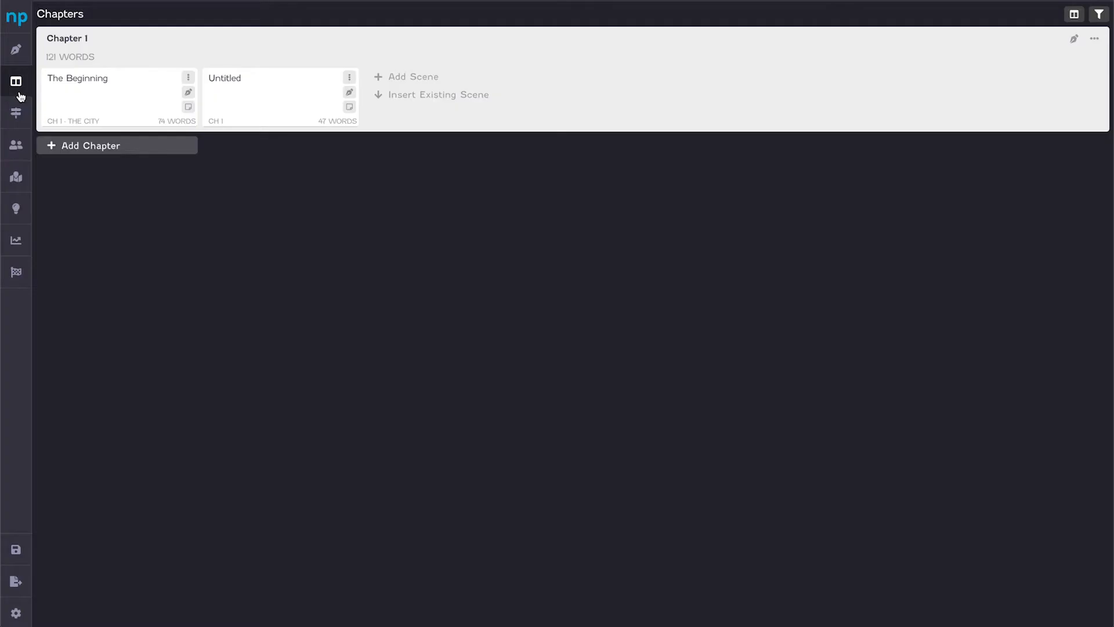
click(211, 78)
text(Mhe Caverns of Temp)
click(393, 219)
Give the scene The Beginning the orange color label
click(188, 78)
click(334, 219)
click(79, 256)
In the settings, name the orange scene color label "In Progress" and the red one "Just an Idea"
click(26, 618)
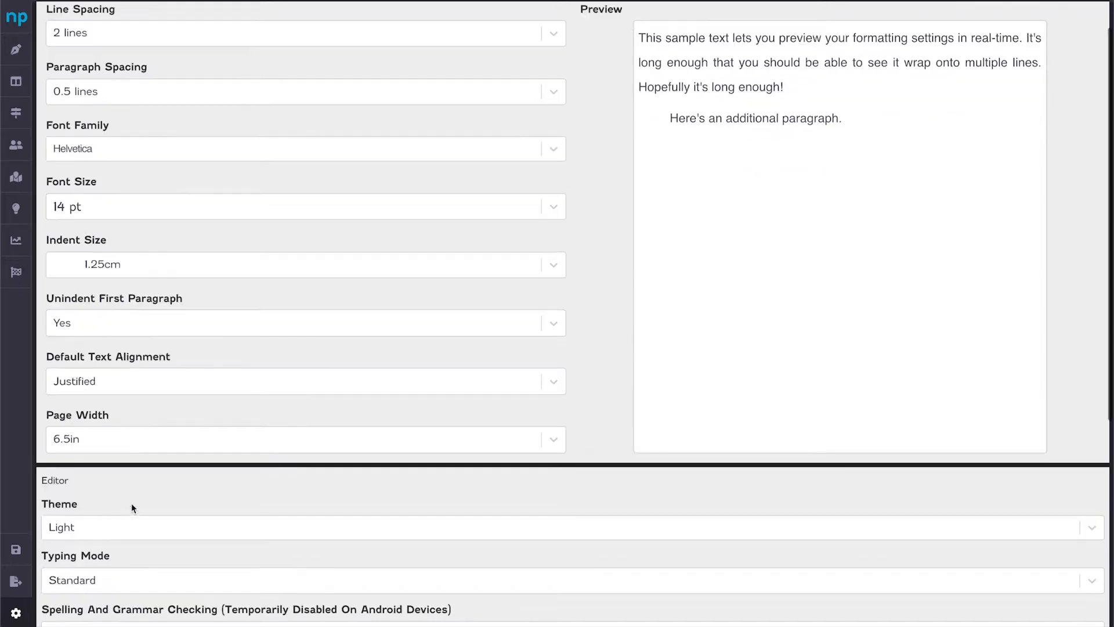
scroll(131, 503, down, 5)
click(90, 548)
text(In Progress)
click(74, 417)
text(Just an Idea)
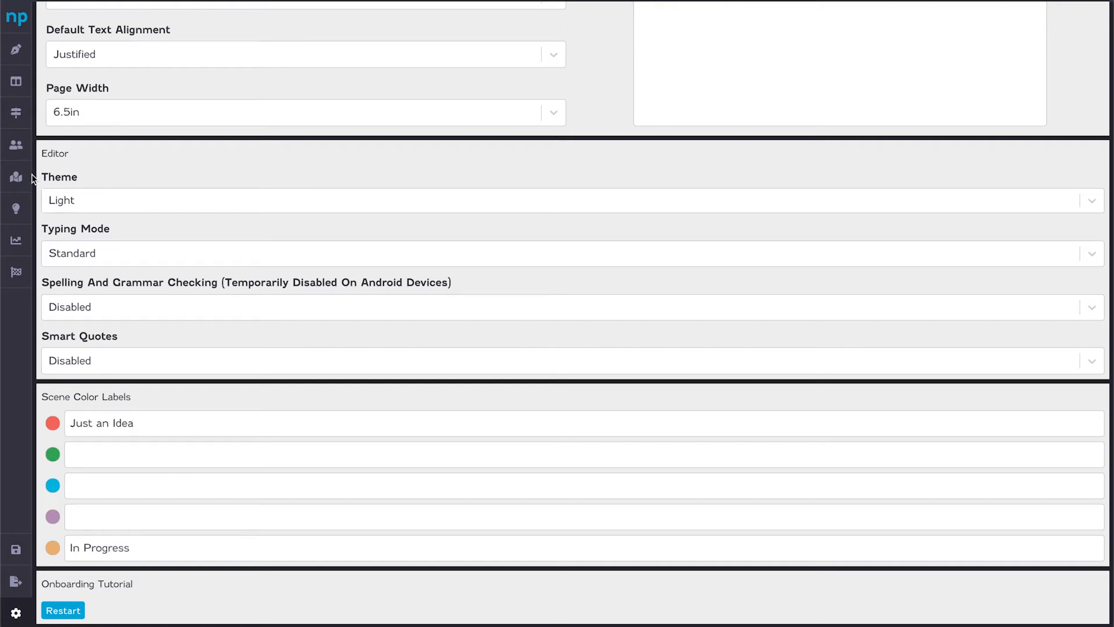
Add a chapter named "Chapter 2: Later" and move the scene The Caverns of Tempest into it
click(15, 82)
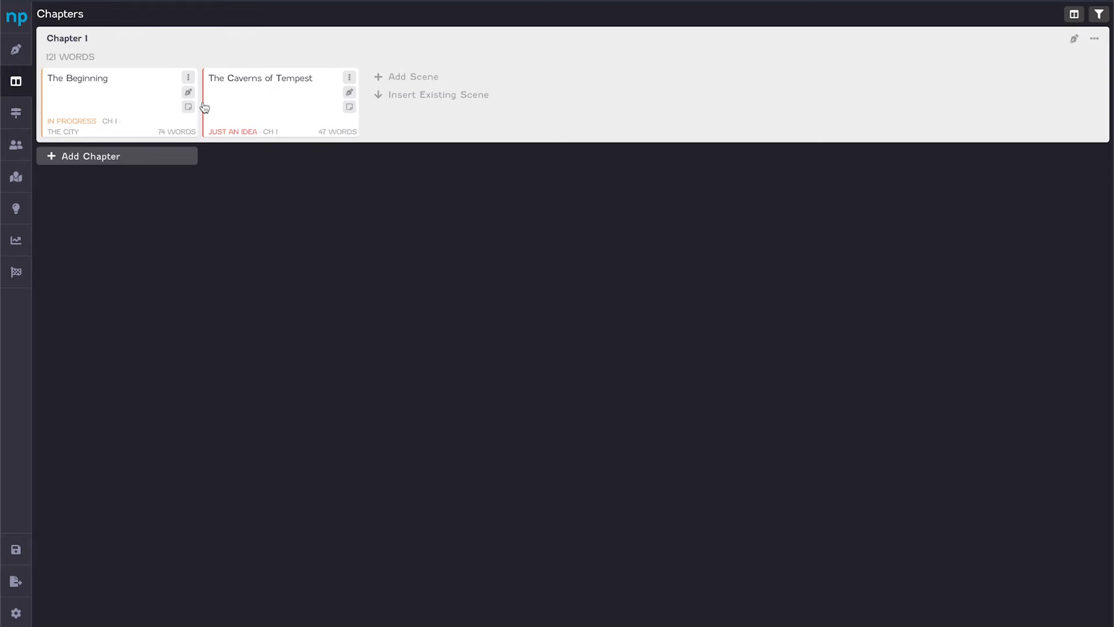
click(142, 168)
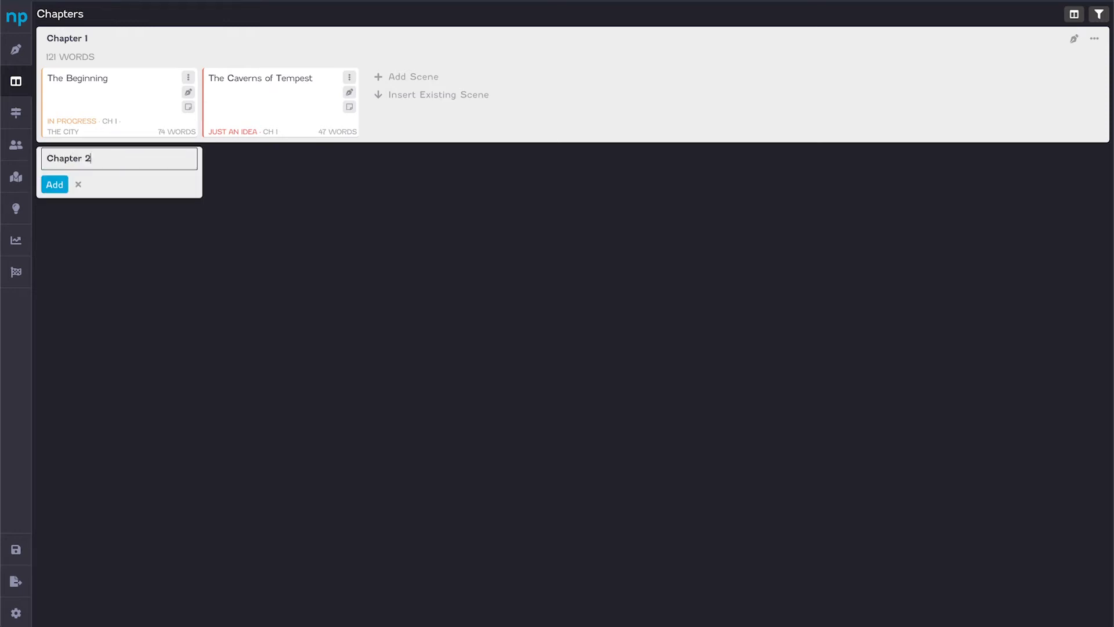
text(Chapter 2: Later)
click(55, 185)
drag(236, 94, 123, 193)
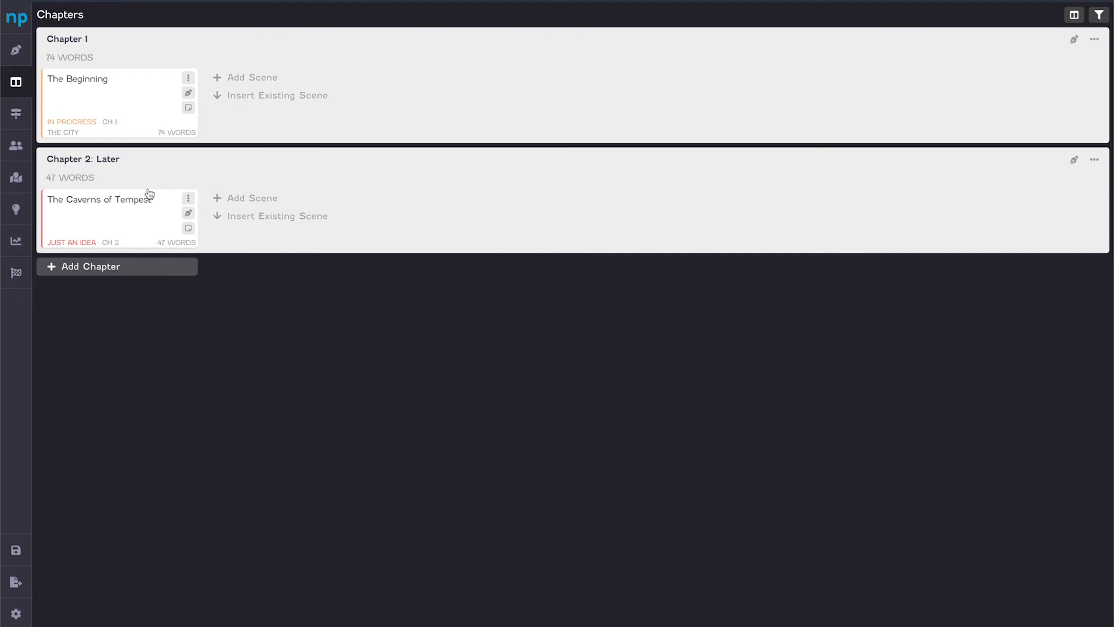
Set the location of The Caverns of Tempest scene to The City and its date to 12/6/2021
click(188, 198)
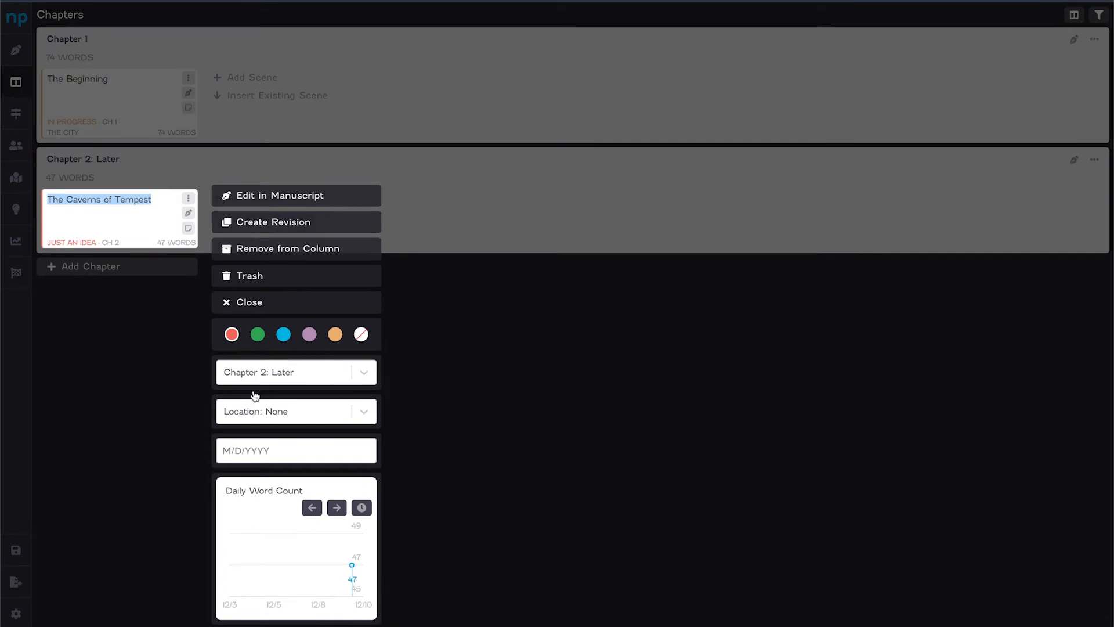
click(256, 410)
click(250, 470)
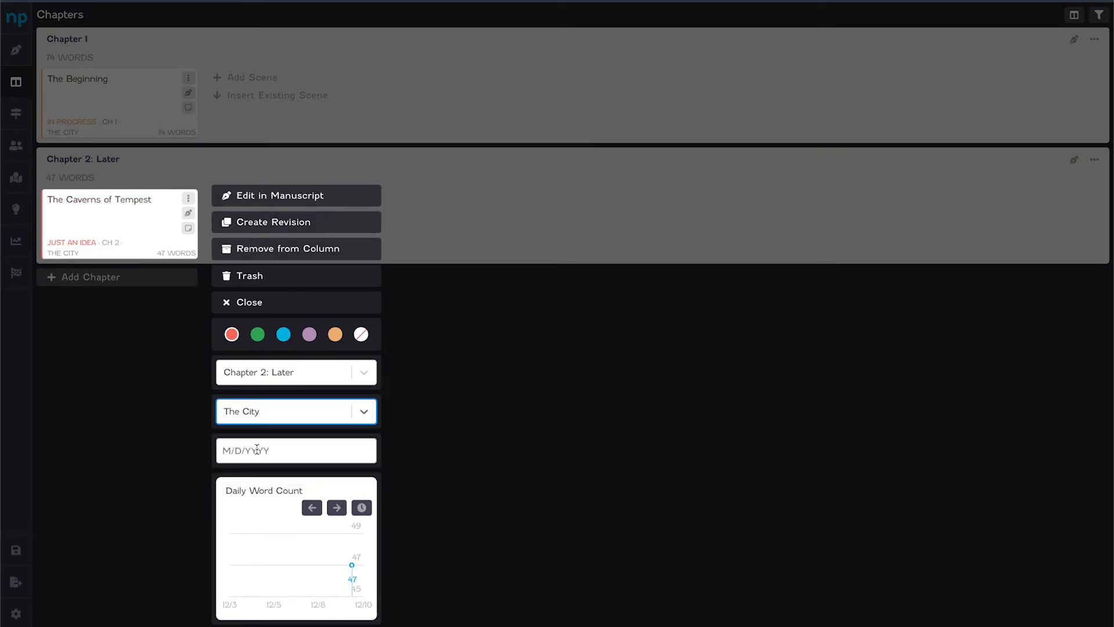
click(257, 449)
click(257, 528)
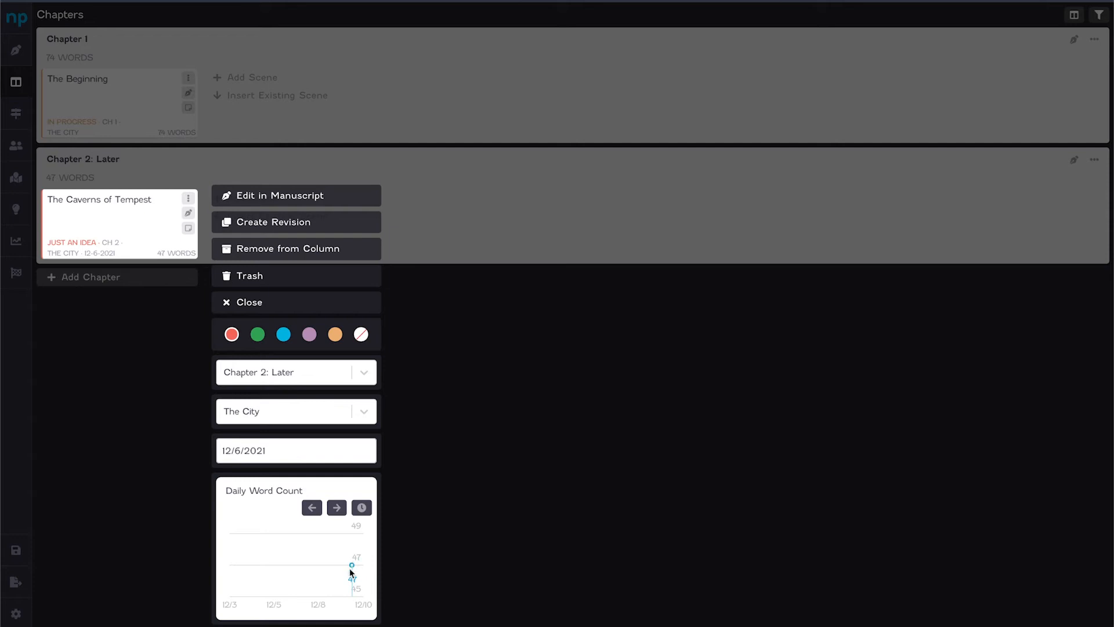
click(147, 331)
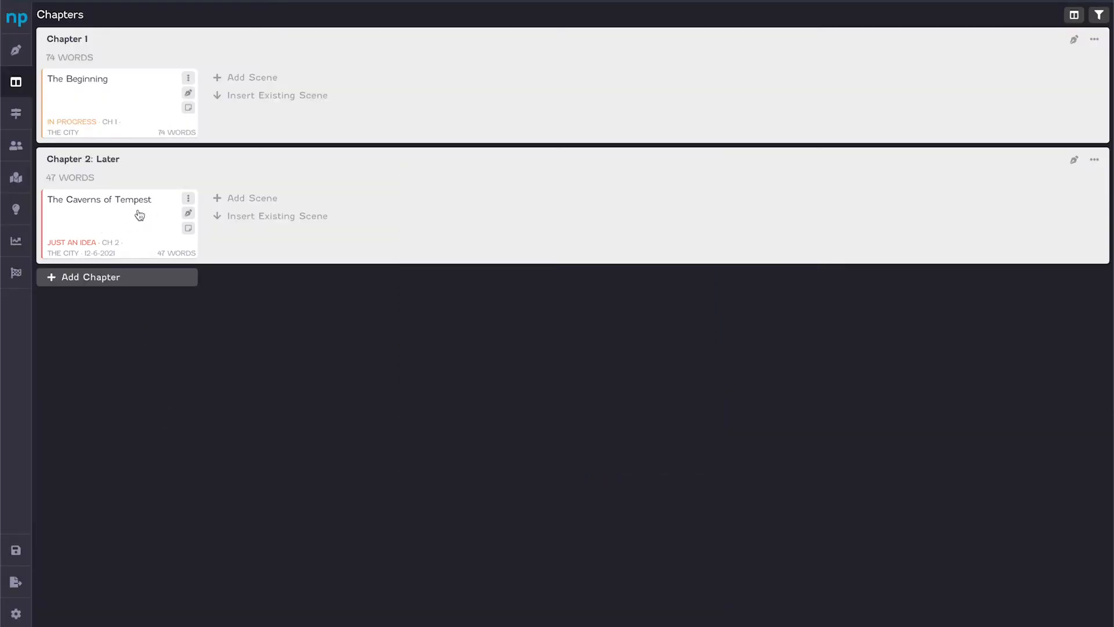
Append "I am editing!" to the text of the scene The Beginning from the chapter overview
click(188, 108)
click(572, 18)
text(I am editing!)
click(1098, 16)
Open The Beginning in the manuscript and add a few words ending in "scene again" to its text
click(188, 78)
click(238, 79)
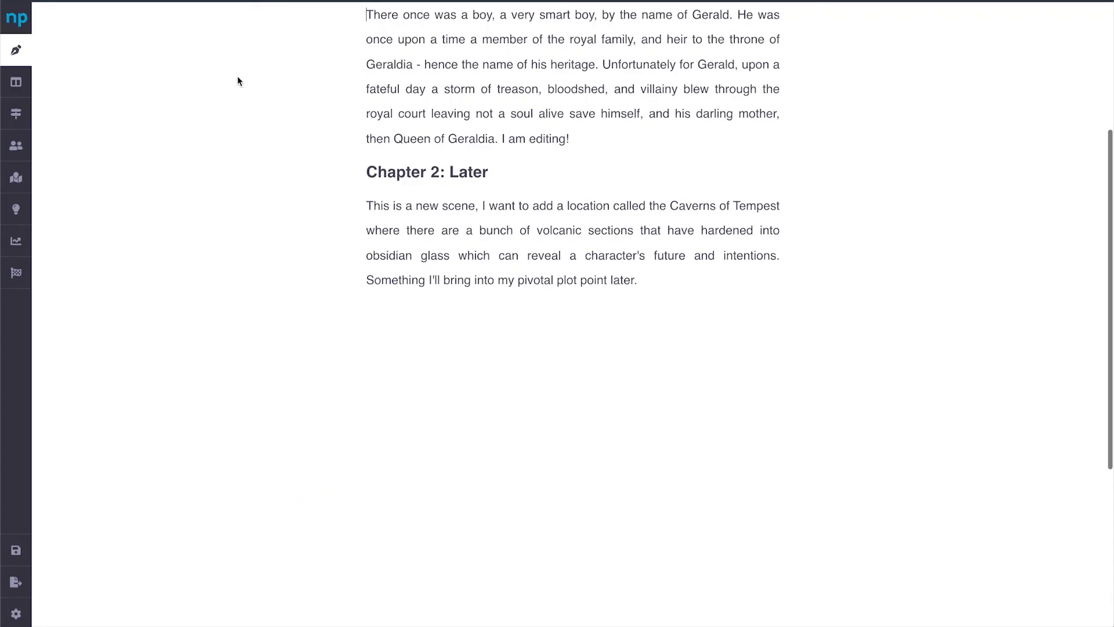
text(cene again)
Add the note "I need to update the character's bio to match what we have here" to The Beginning with a reminder in a week
click(16, 82)
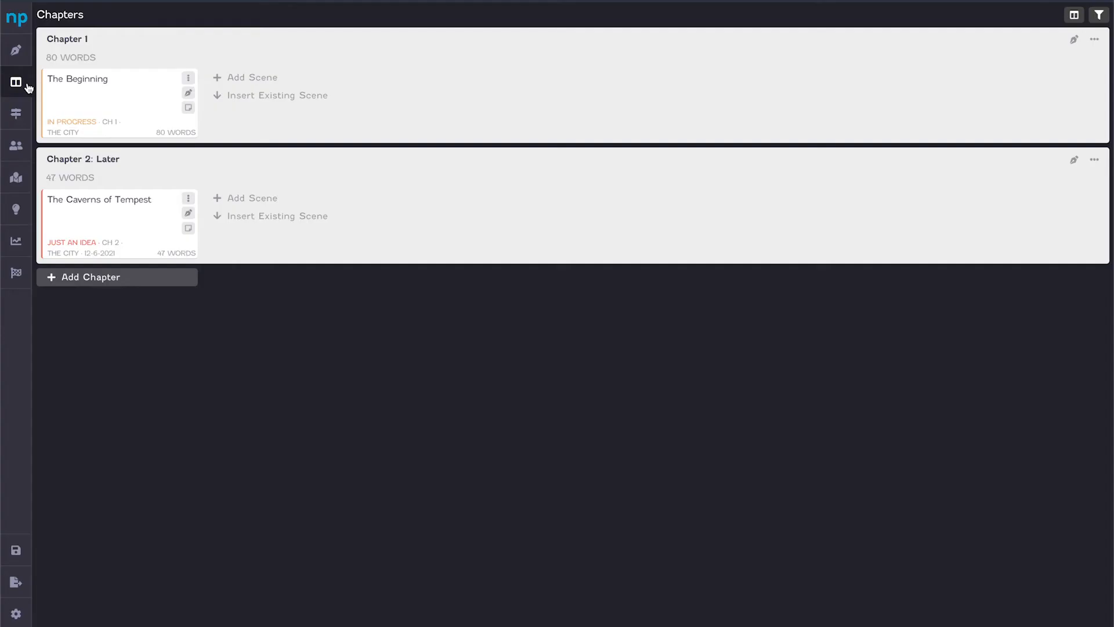
click(188, 107)
text(I need to update the chara)
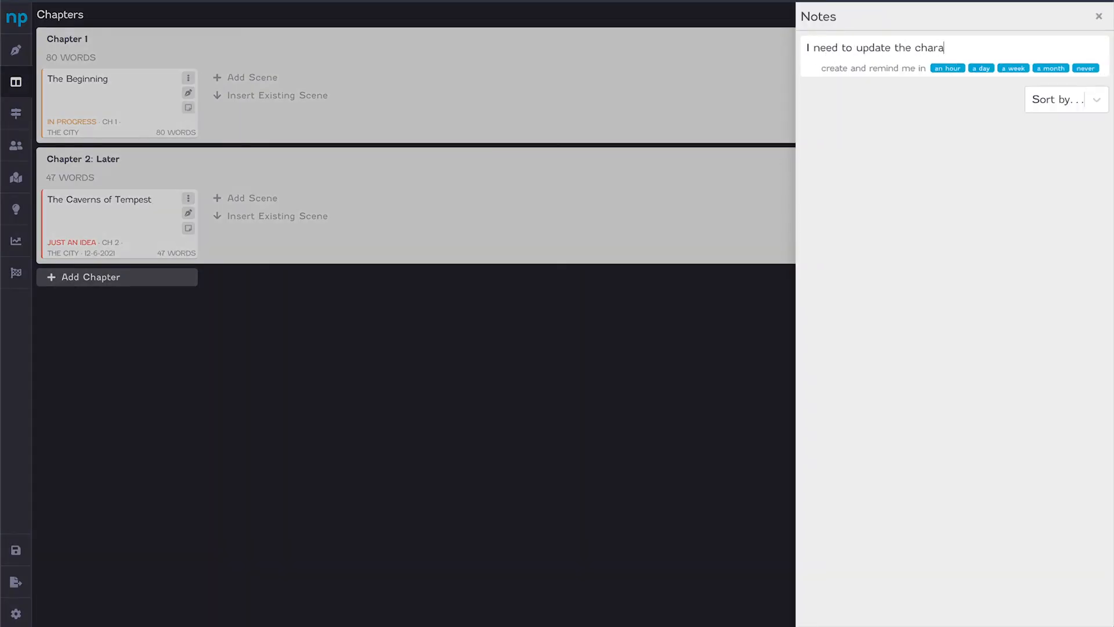
text(cter's bio to match what we have here)
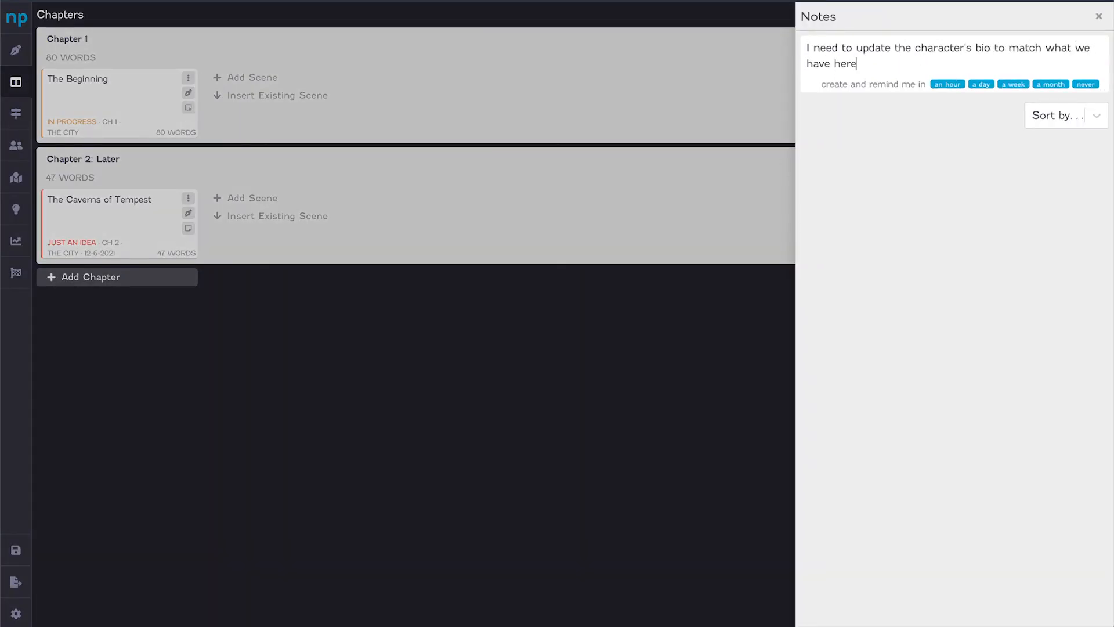
click(1013, 85)
click(1098, 17)
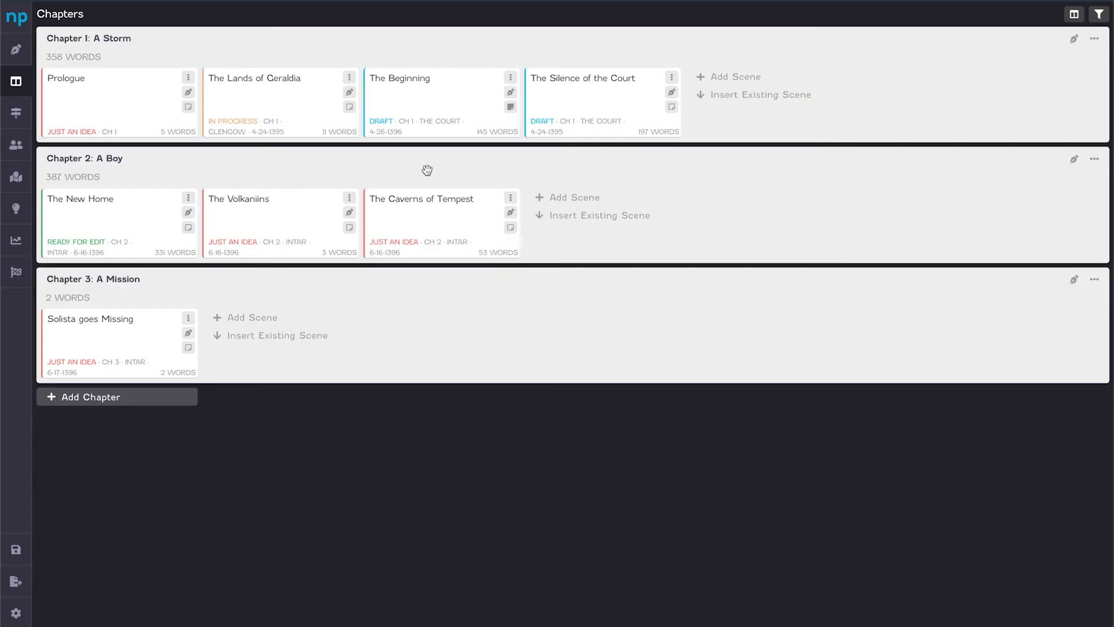
Open the revisions of the scene The Silence of the Court and create Revision 2
click(673, 77)
click(721, 105)
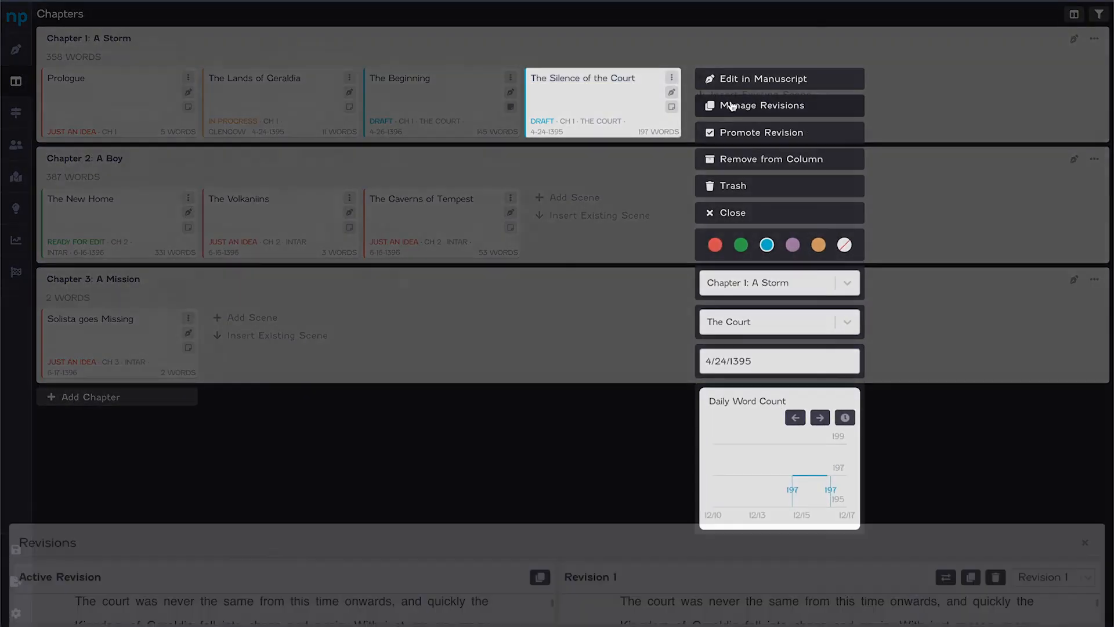
click(720, 107)
click(1021, 65)
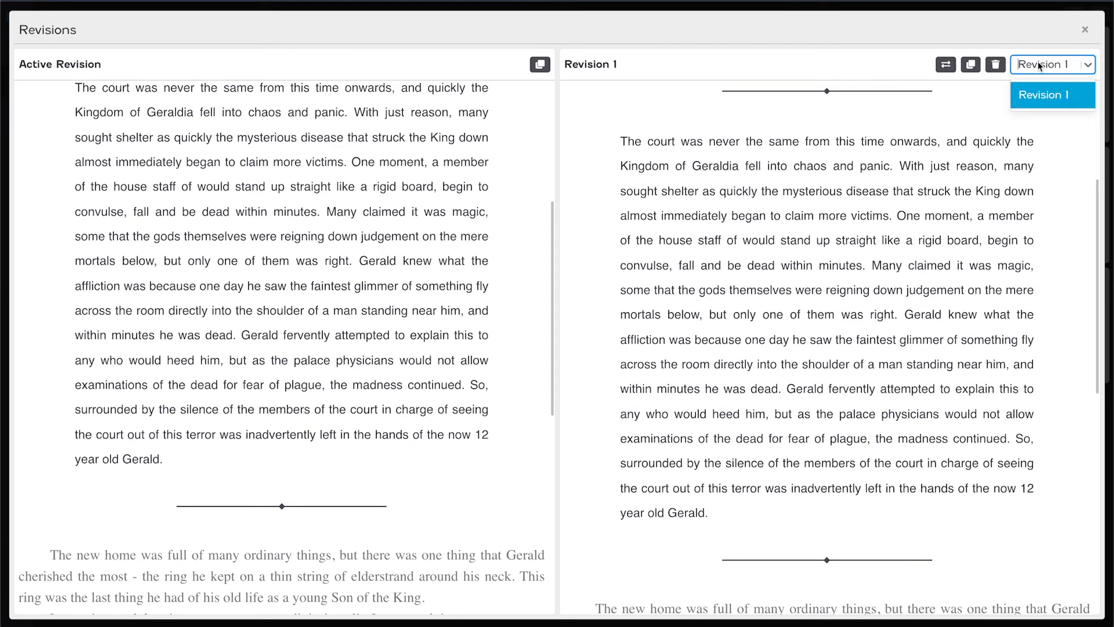
click(1029, 103)
Compare the scene's Active Revision with Revision 2 side by side
click(1016, 65)
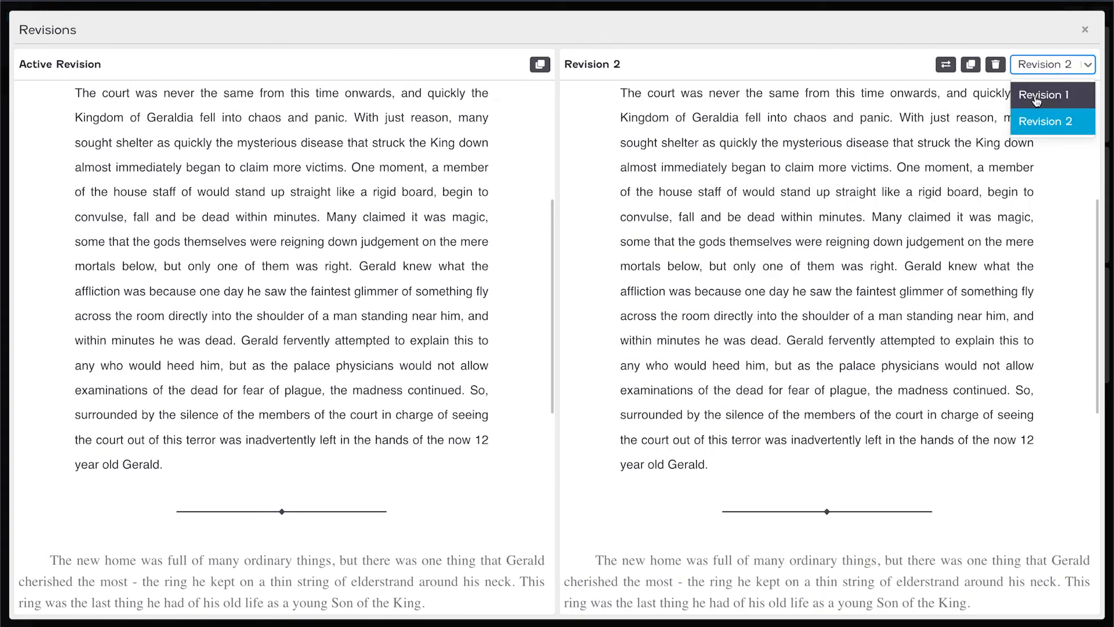
click(913, 166)
scroll(467, 198, up, 5)
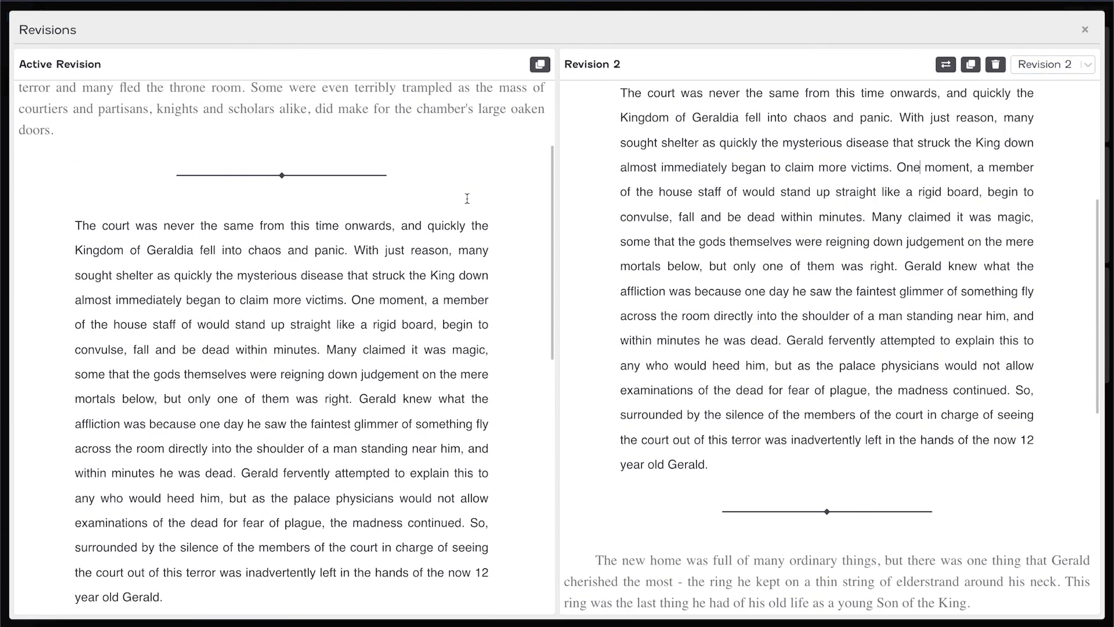
scroll(324, 315, down, 7)
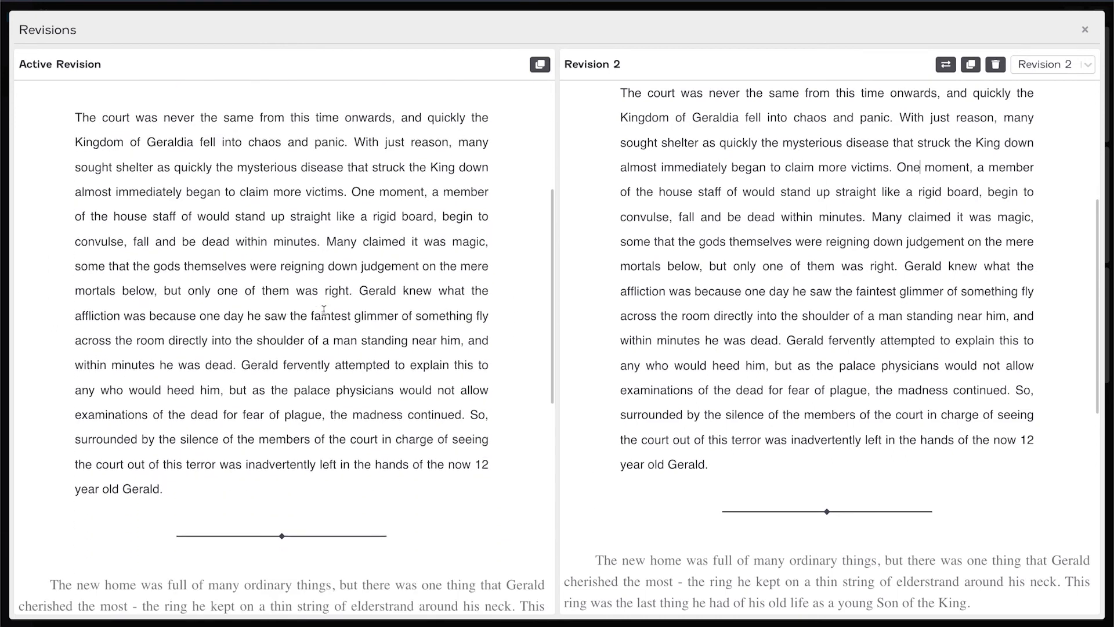
scroll(327, 315, up, 4)
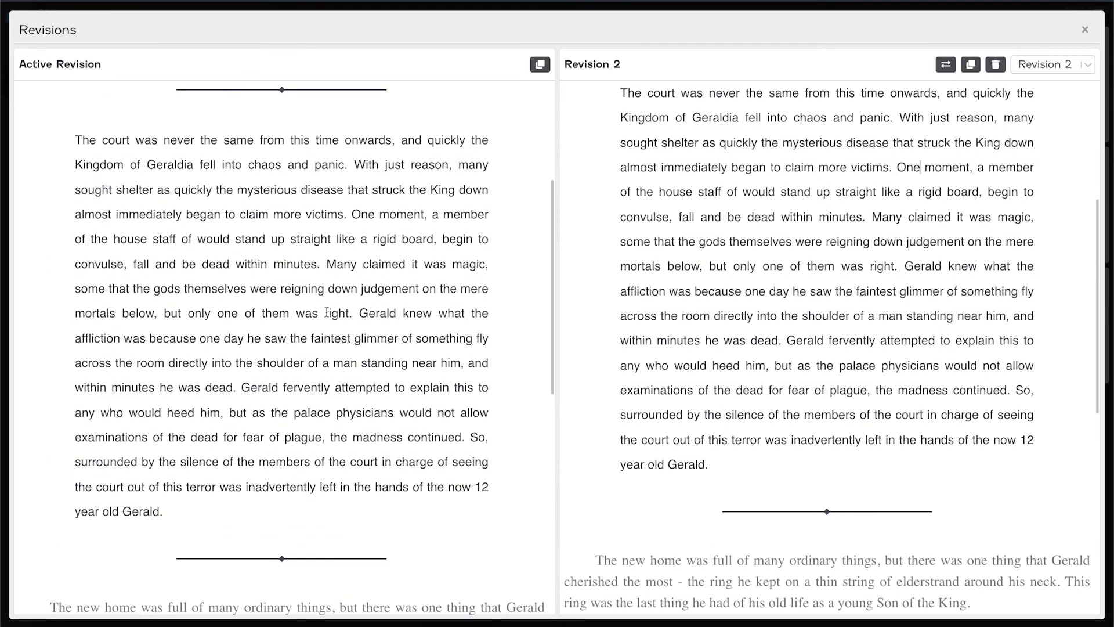
Swap Revision 2 in as the scene's active revision and close the revisions comparison
click(946, 64)
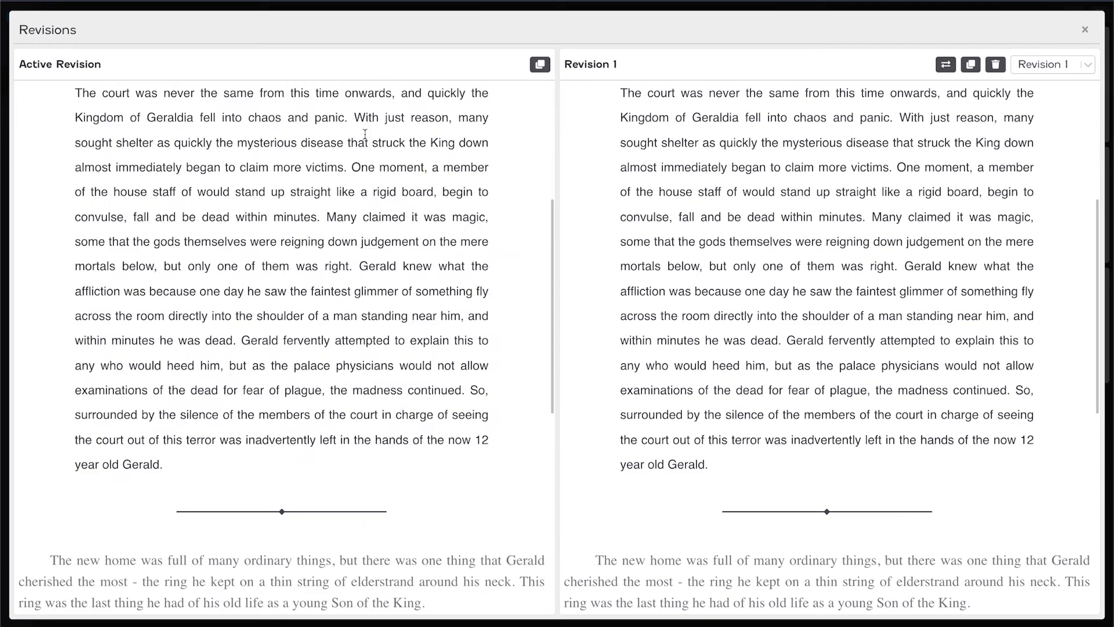
click(1084, 29)
click(945, 74)
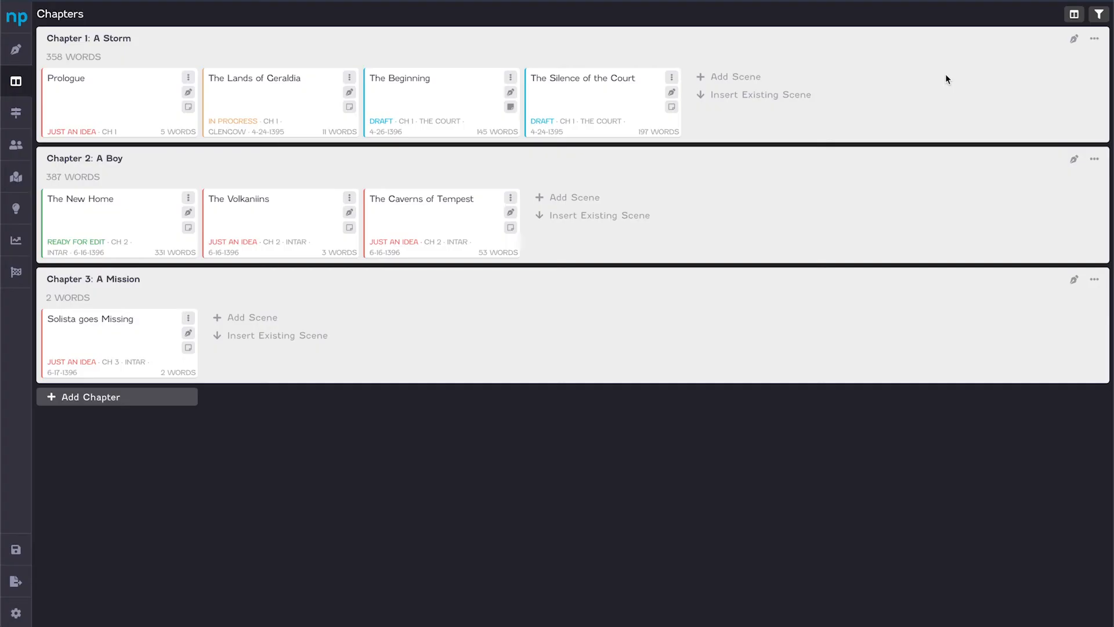
Add a character named Gerald - The Son of the King to the novel's characters
click(16, 145)
text(Gerald - The Son of the King)
key(Return)
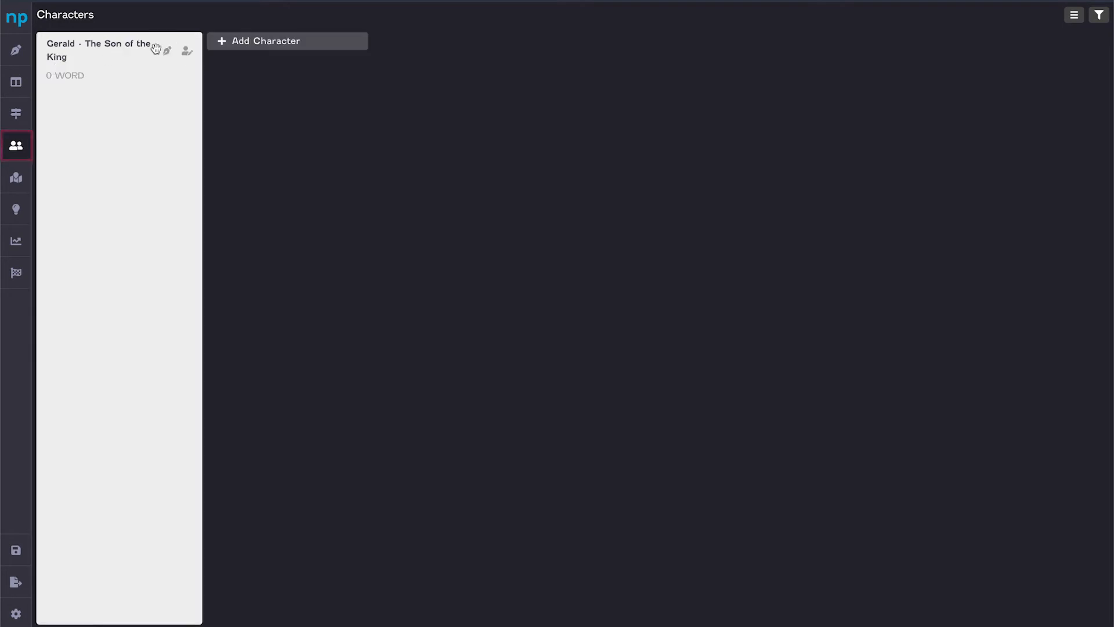
Write Gerald's biographical information as "Gerald is The Son of the King - the term used in this universe in lieu of "Prince"."
text(Gerald is The Son of the King - the t)
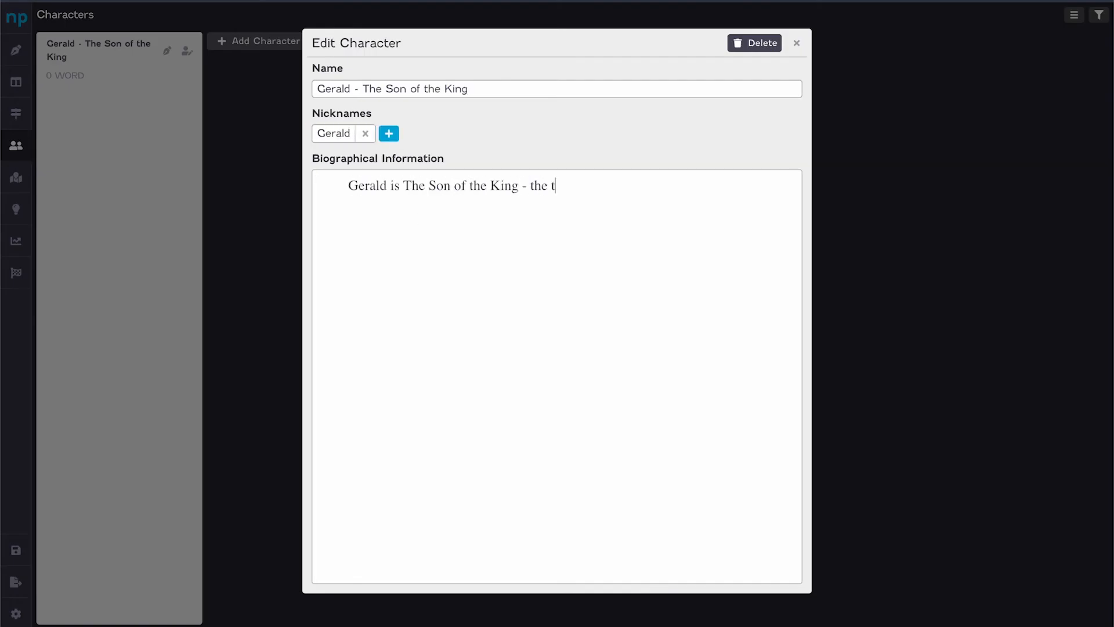
text(erm used in this universe in lieu of "Prince".)
click(994, 393)
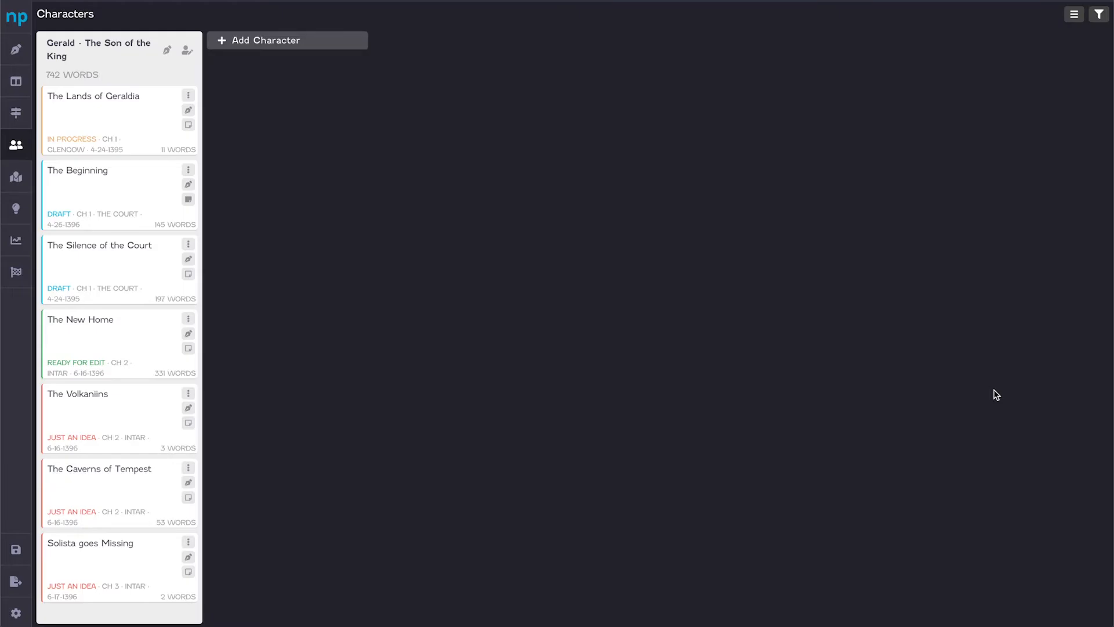
Open the combined text of all of Gerald's scenes and read through it
click(166, 50)
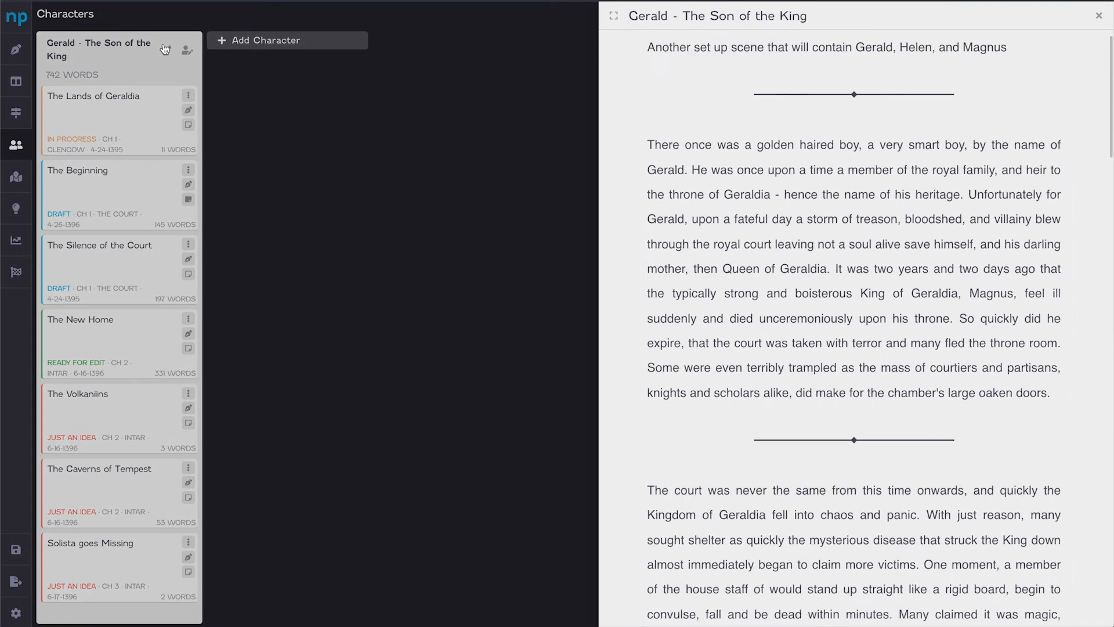
scroll(773, 201, down, 7)
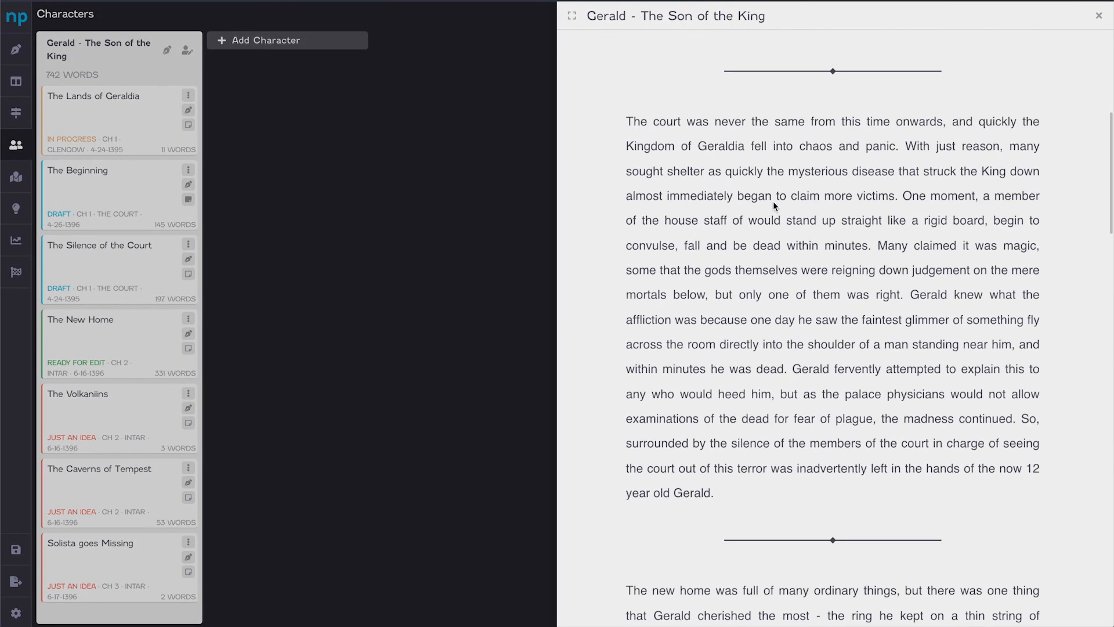
scroll(773, 201, up, 3)
scroll(773, 200, up, 1)
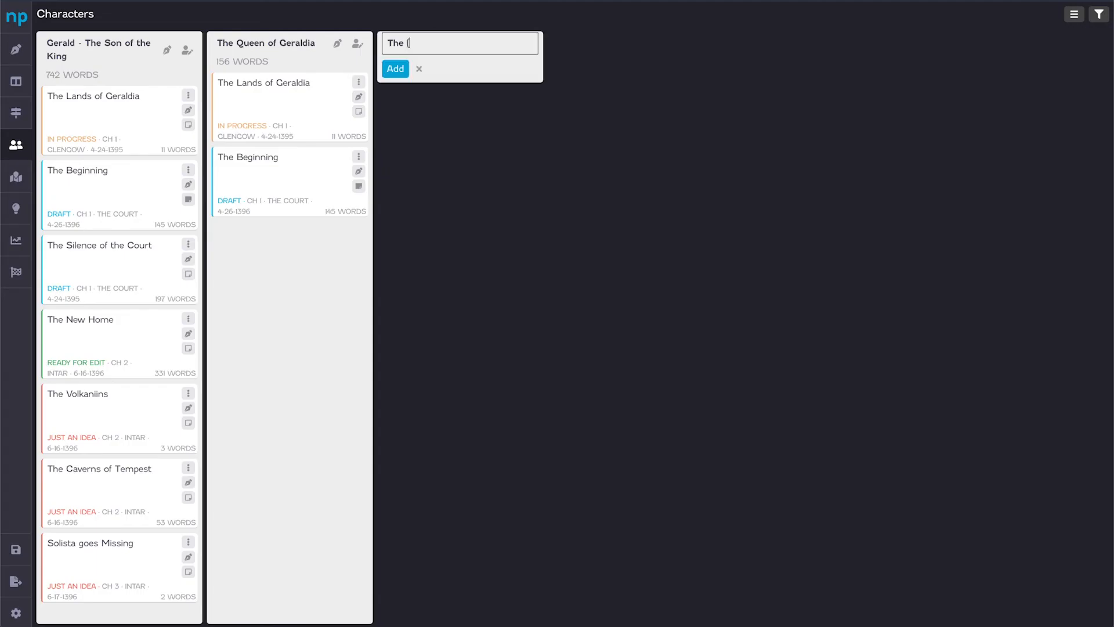
Add the characters The (Dead) King of Geraldia and Solista
text((Dead) King of Geraldia)
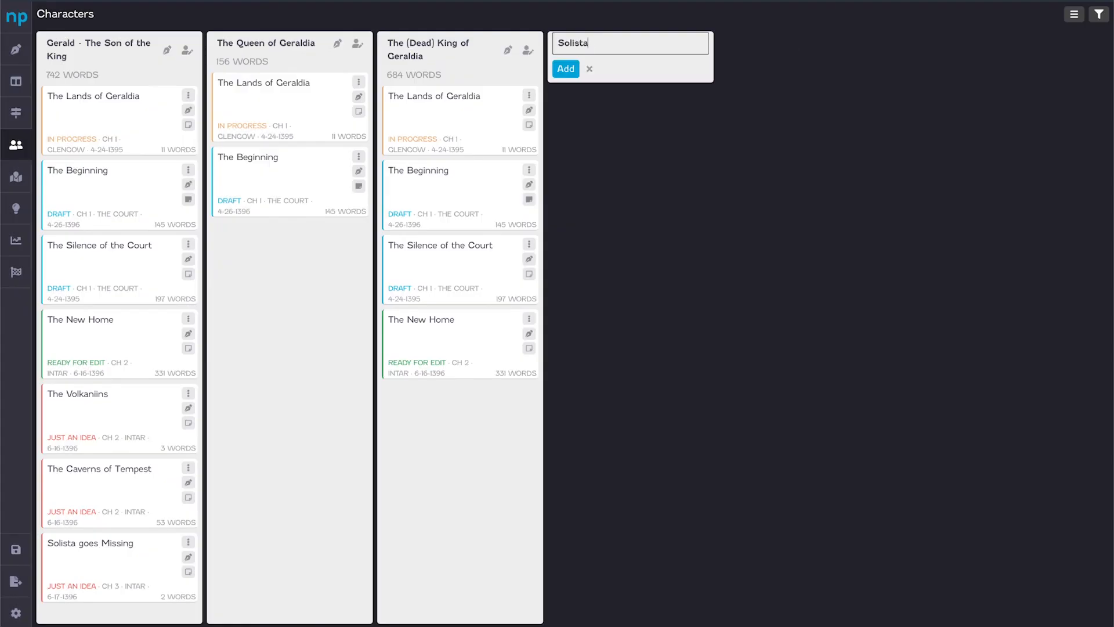
key(Return)
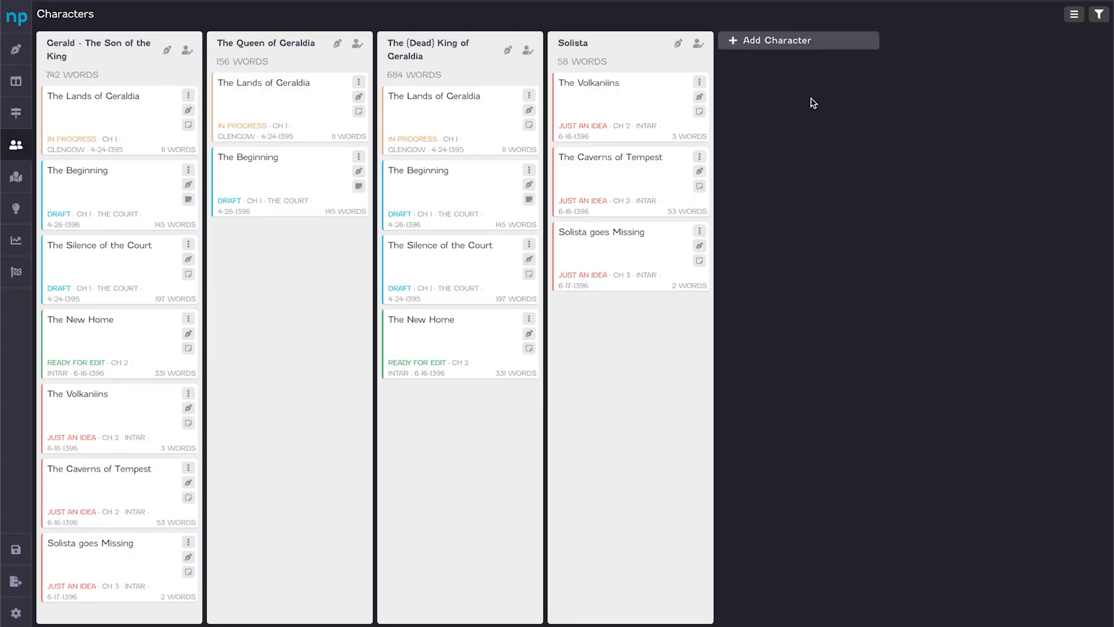
Examine the novel's insights with scenes arranged as Characters by Locations
click(7, 209)
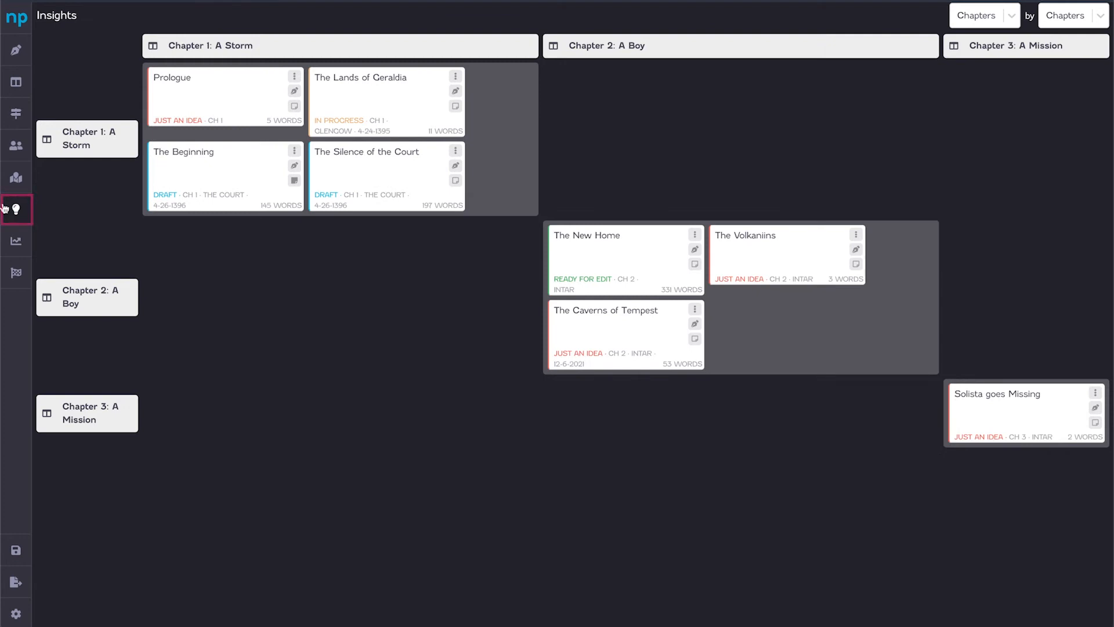
click(966, 23)
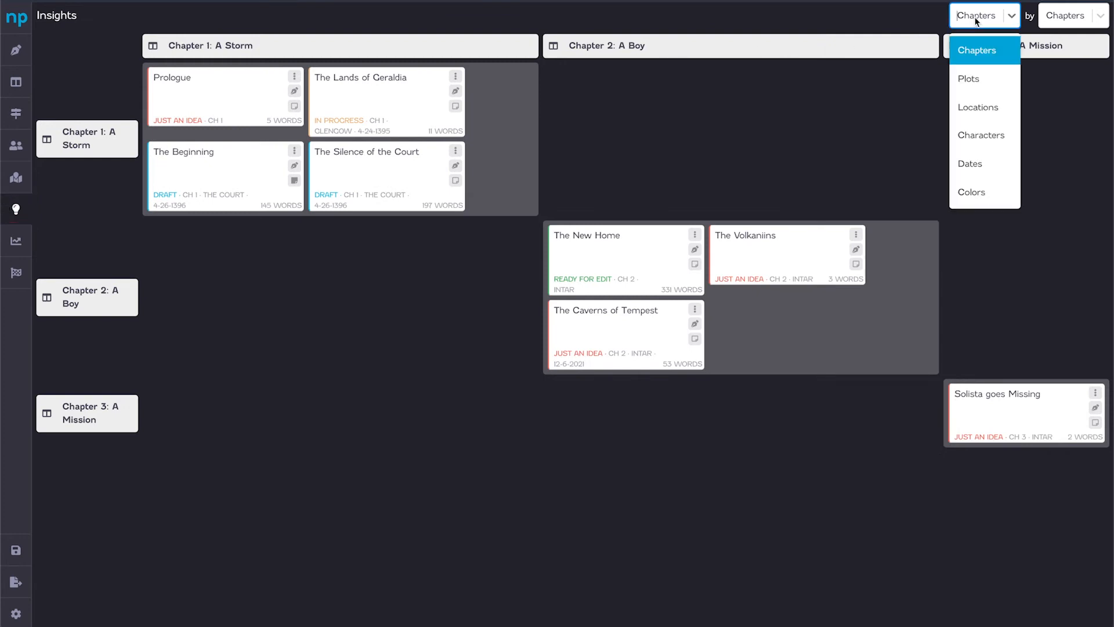
click(968, 137)
click(1053, 22)
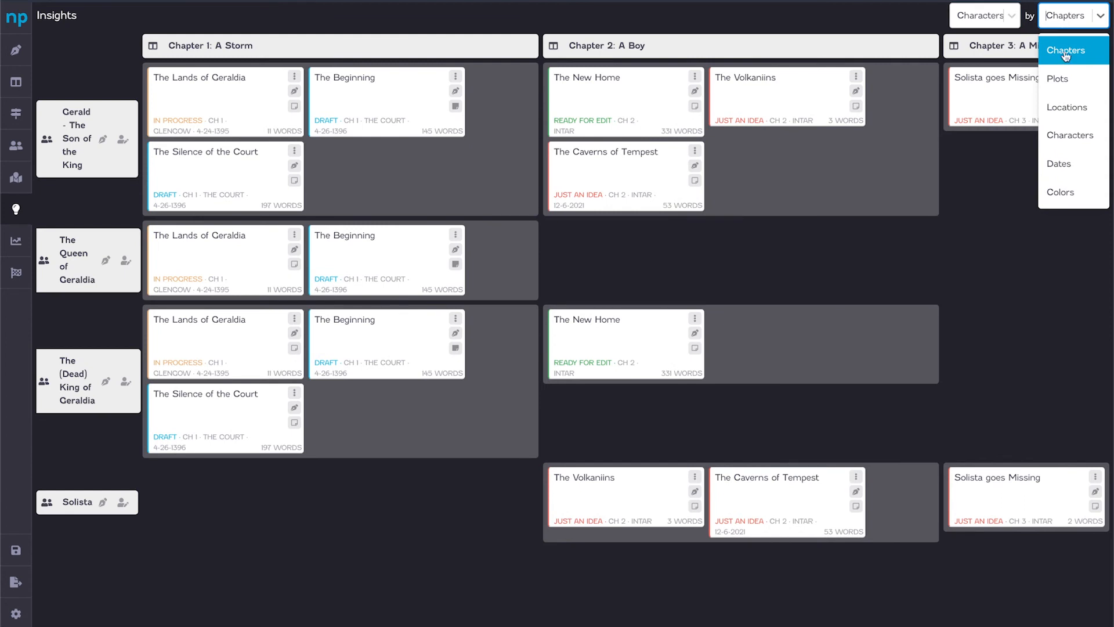
click(1066, 106)
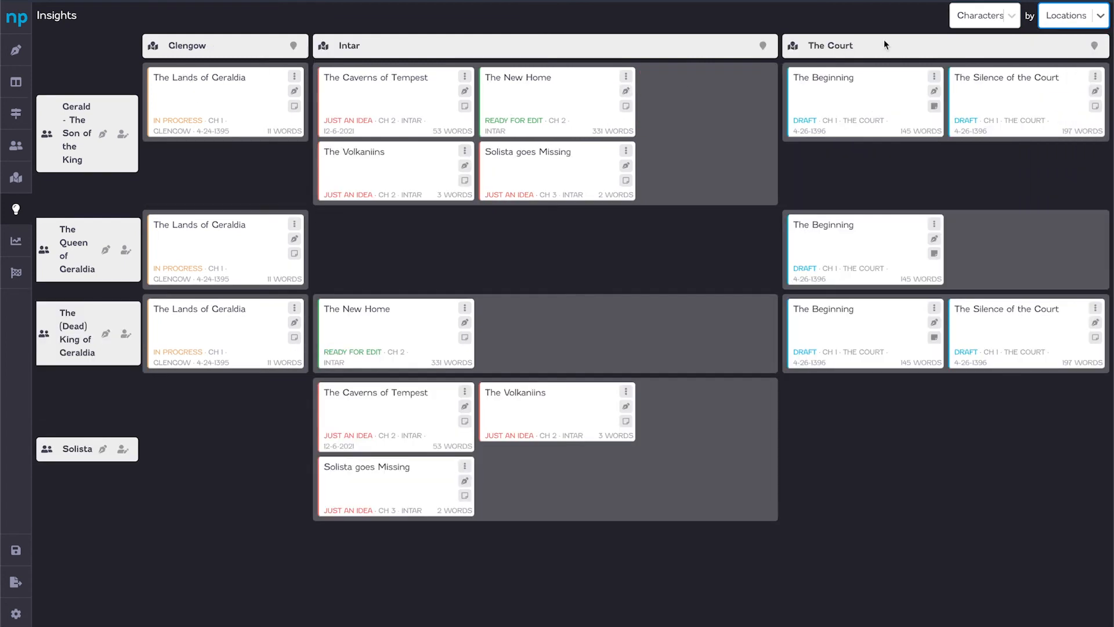
Compare the insights for Chapters by Locations and then Chapters by Dates
click(1002, 22)
click(987, 46)
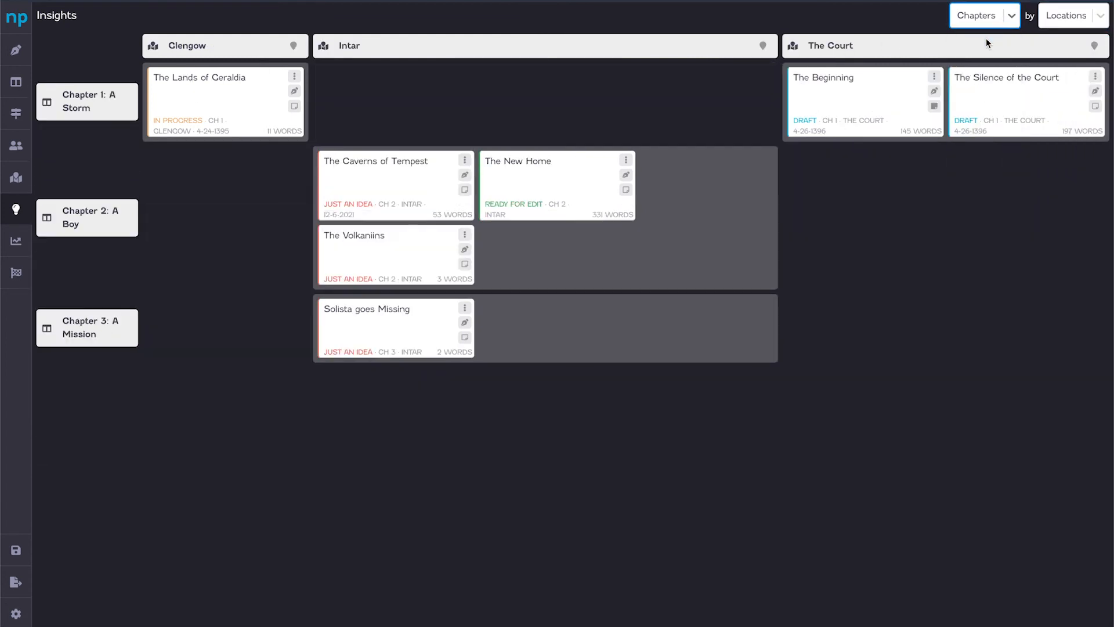
click(1065, 15)
click(1066, 160)
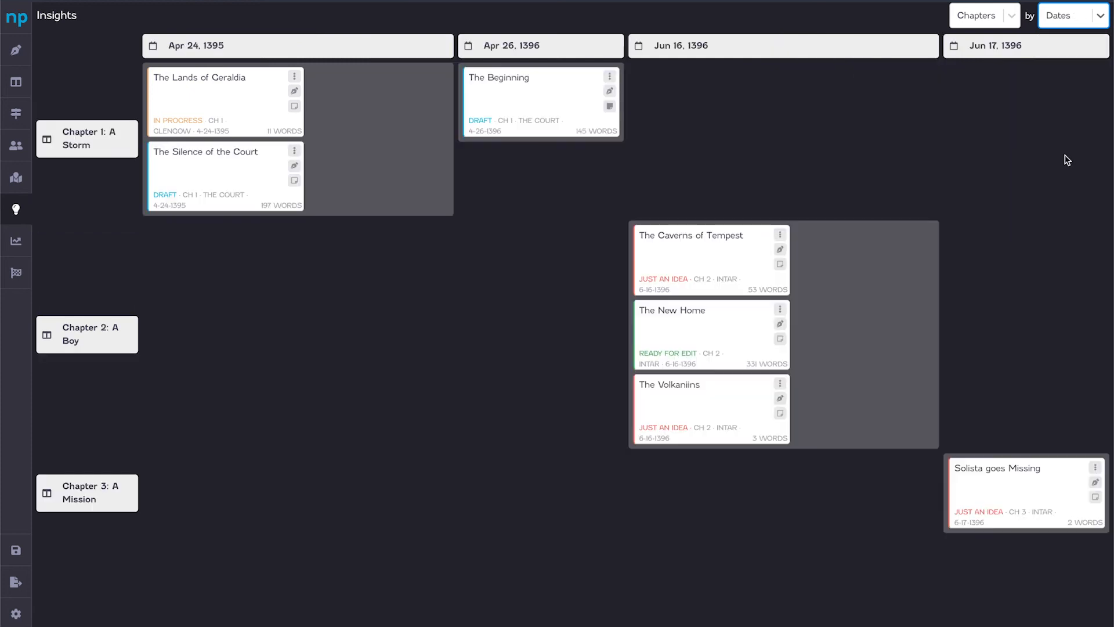
click(1026, 212)
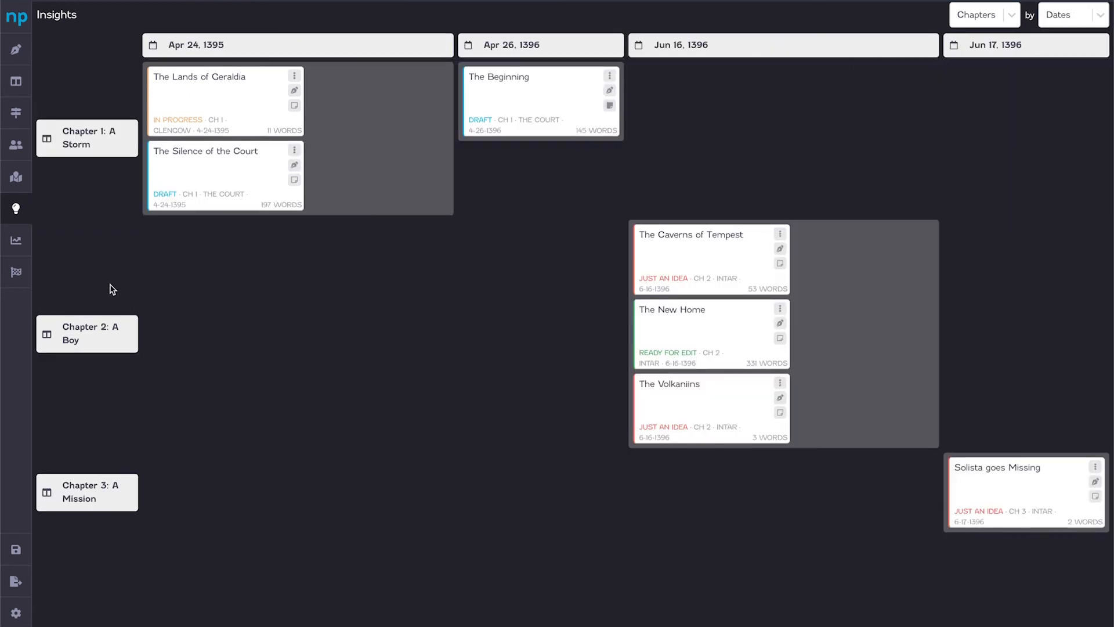
Set the writing goal to 2000 words per week, tracking words in All Scenes
click(13, 272)
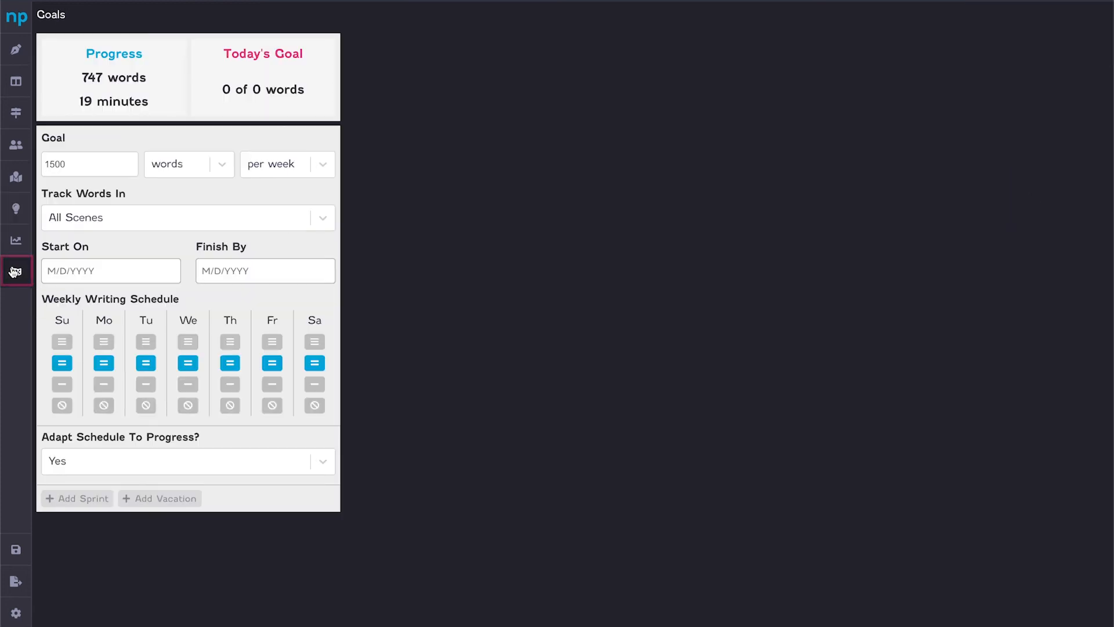
double_click(130, 163)
text(2000)
click(202, 166)
click(286, 164)
click(286, 217)
click(261, 218)
click(174, 252)
Set the goal to start on 12/17/2021 and finish by 12/17/2022
click(95, 270)
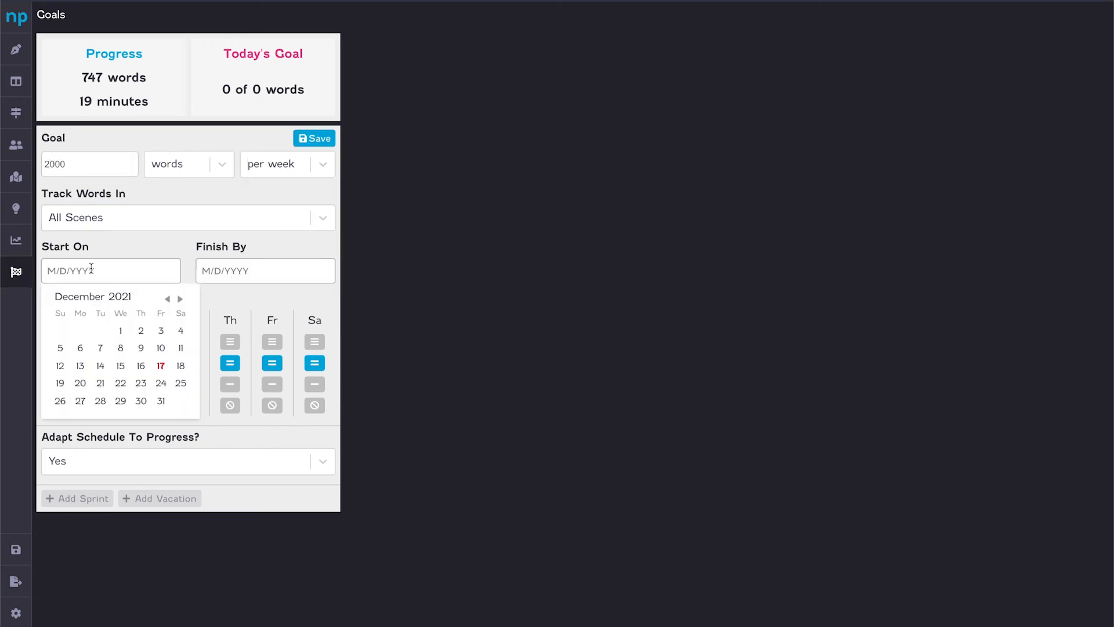
click(160, 366)
click(265, 271)
click(333, 300)
triple_click(333, 299)
double_click(334, 298)
click(328, 365)
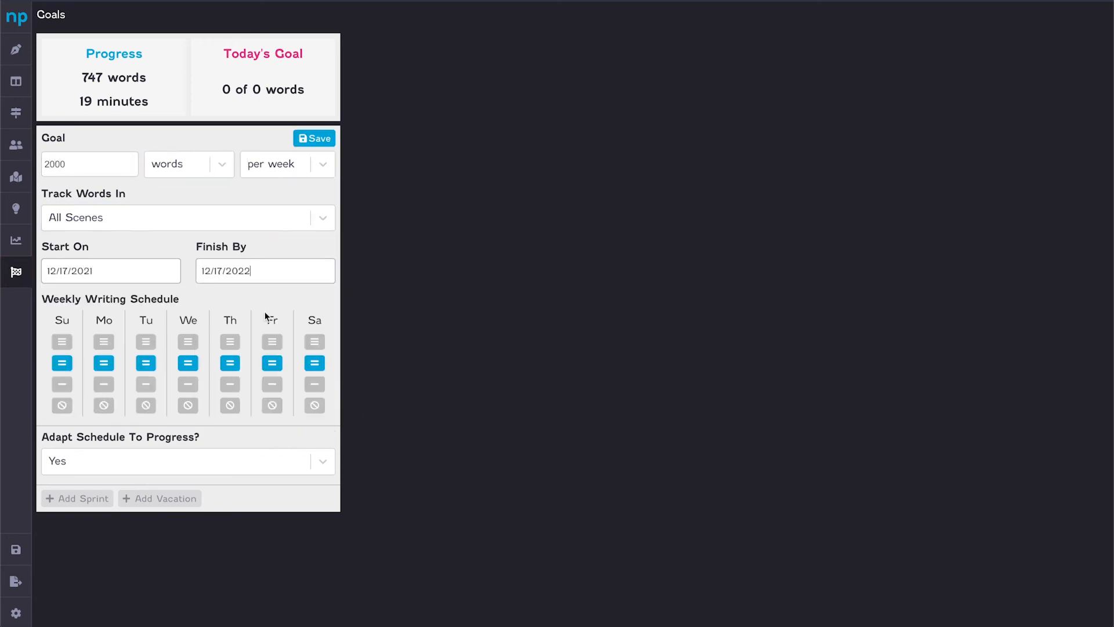
Set the weekly writing schedule to the heaviest amount on Sunday and Saturday and the light amount from Monday through Thursday
click(62, 342)
click(104, 384)
click(146, 384)
click(187, 384)
click(230, 384)
click(313, 342)
Add a writing sprint from 12/17/2021 to 12/21/2021 with the heaviest amount to write
click(72, 500)
click(260, 544)
scroll(260, 544, down, 2)
click(271, 592)
Add a vacation from 12/24/2021 to 12/26/2021 with no writing and save the goal
click(184, 501)
click(136, 545)
scroll(137, 548, down, 2)
click(160, 593)
click(232, 480)
click(190, 609)
scroll(348, 348, up, 2)
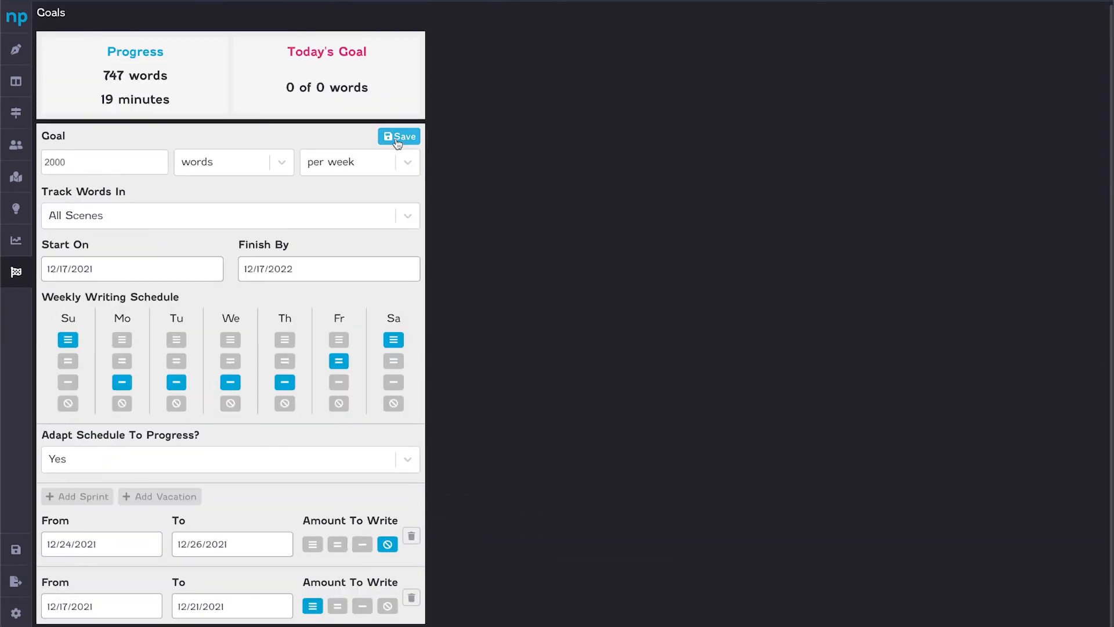
click(398, 139)
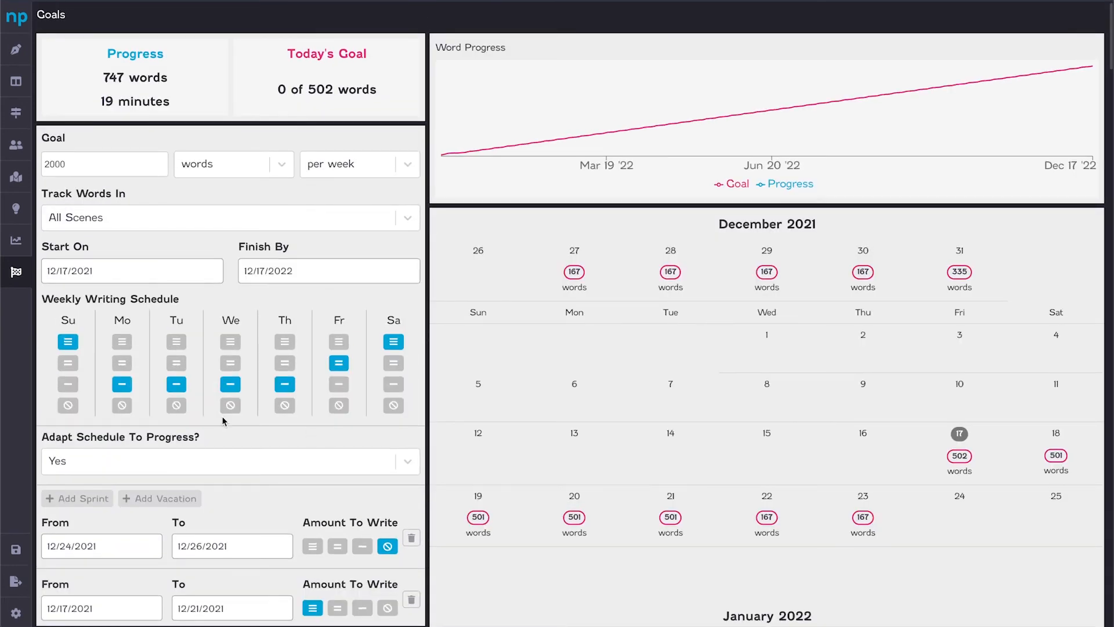
Set Monday through Thursday to no writing in the weekly schedule and save the goal
click(122, 405)
click(176, 405)
click(230, 405)
click(285, 405)
click(399, 137)
Change the goal's Finish By date by picking a day in a different month
click(354, 271)
click(366, 301)
click(366, 301)
click(366, 301)
click(367, 301)
click(366, 301)
click(366, 301)
click(366, 301)
click(357, 386)
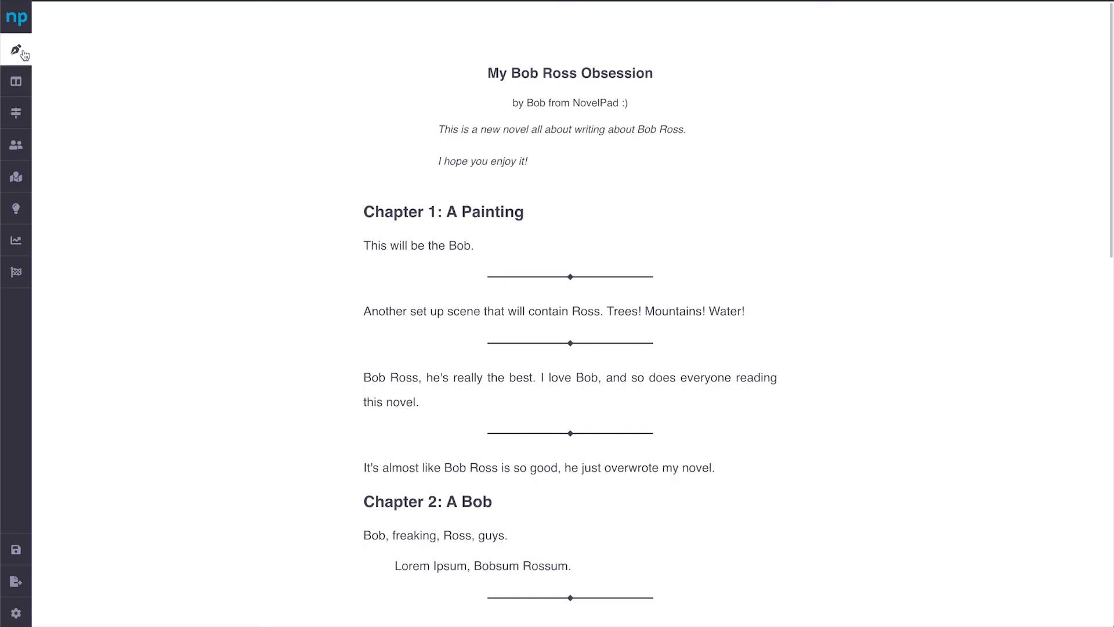
Restore the overwritten Bob Ross novel to its state at an earlier date and time, and check the restored manuscript
scroll(485, 278, down, 5)
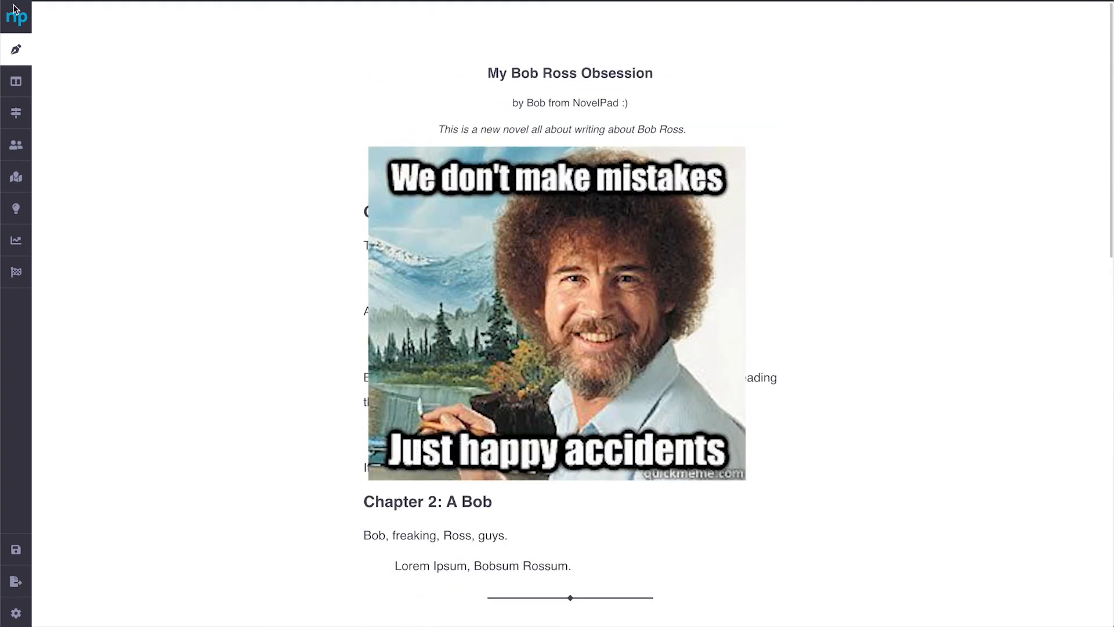
click(16, 20)
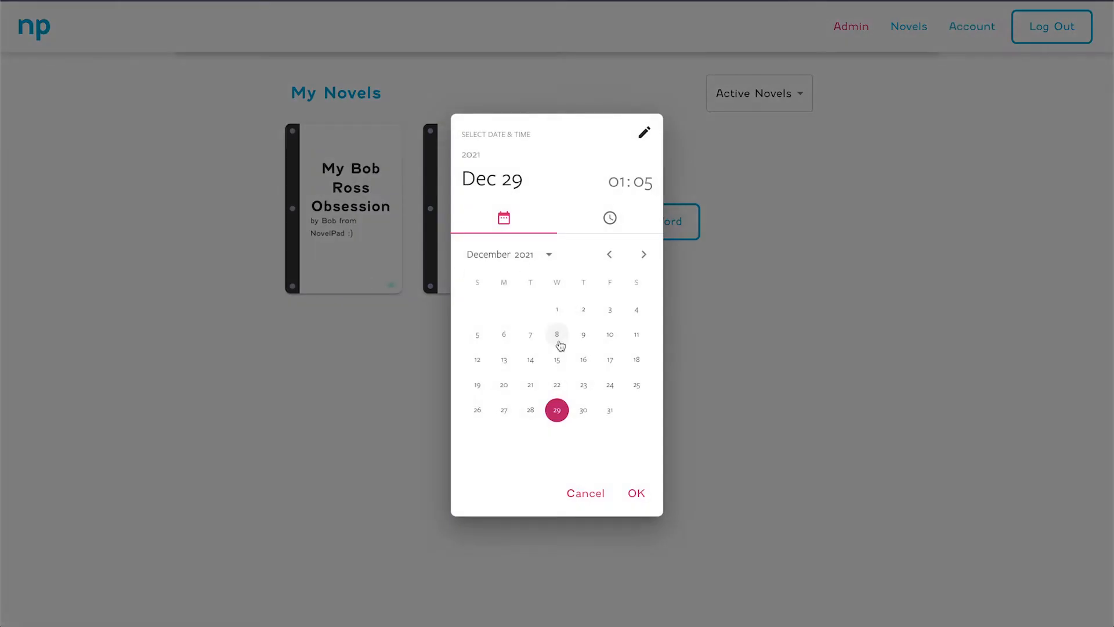
click(631, 187)
click(557, 292)
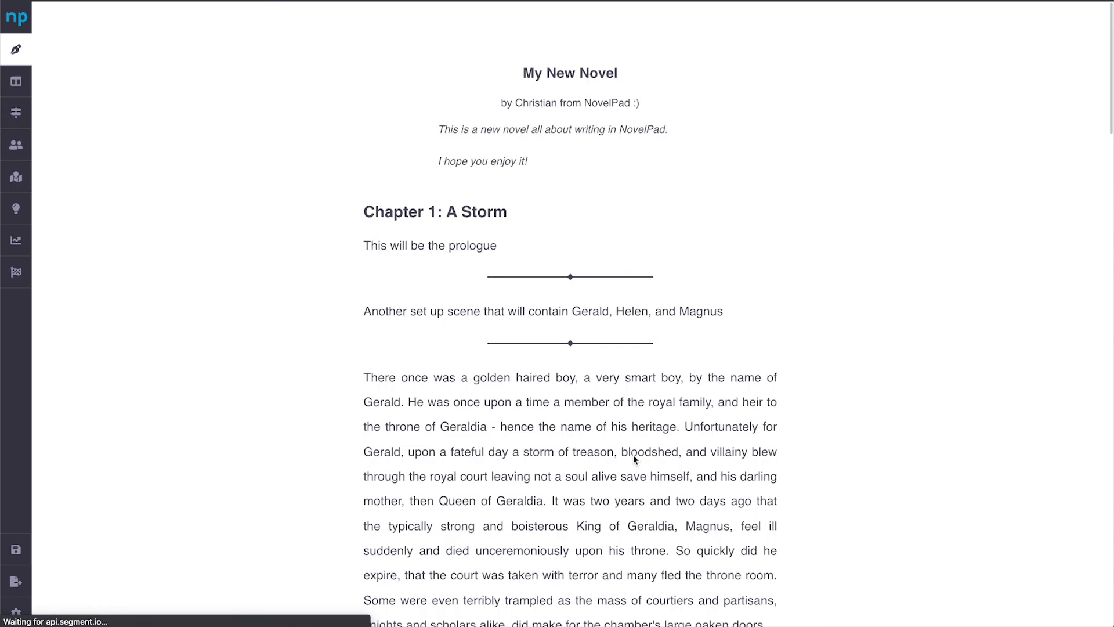
scroll(633, 455, down, 5)
scroll(632, 454, up, 5)
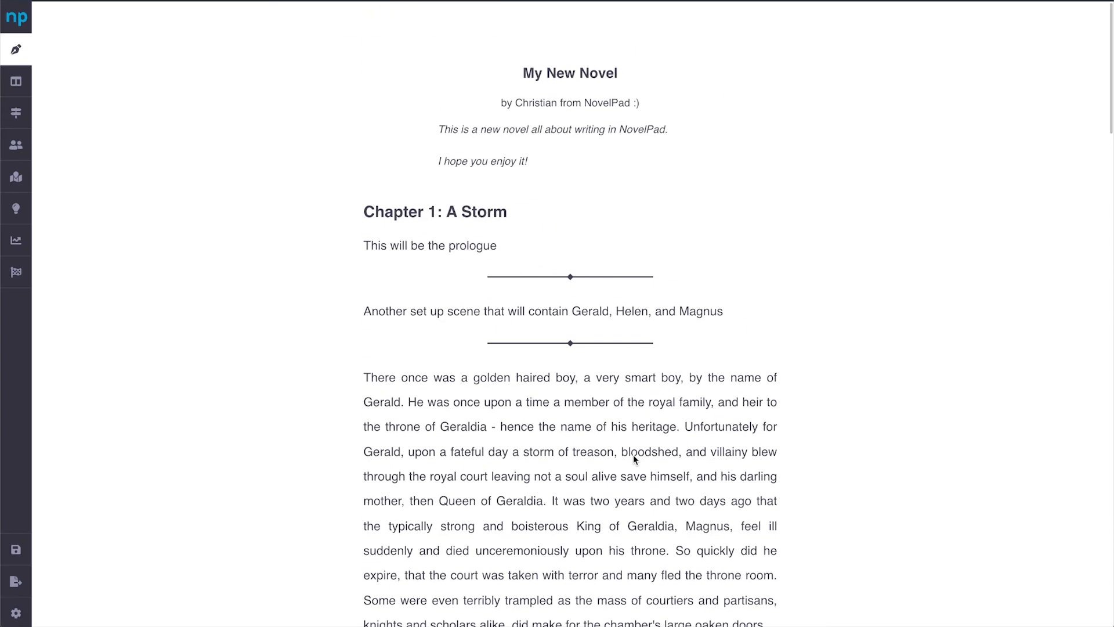